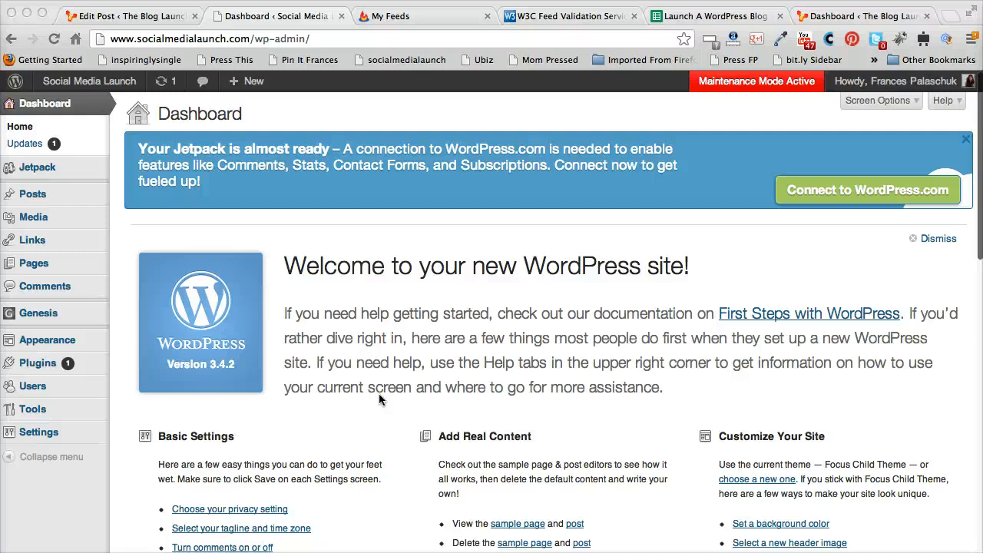
Open feedburner.com in the third tab to reach the My Feeds page
{"action": "left_click", "coordinate": [218, 40]}
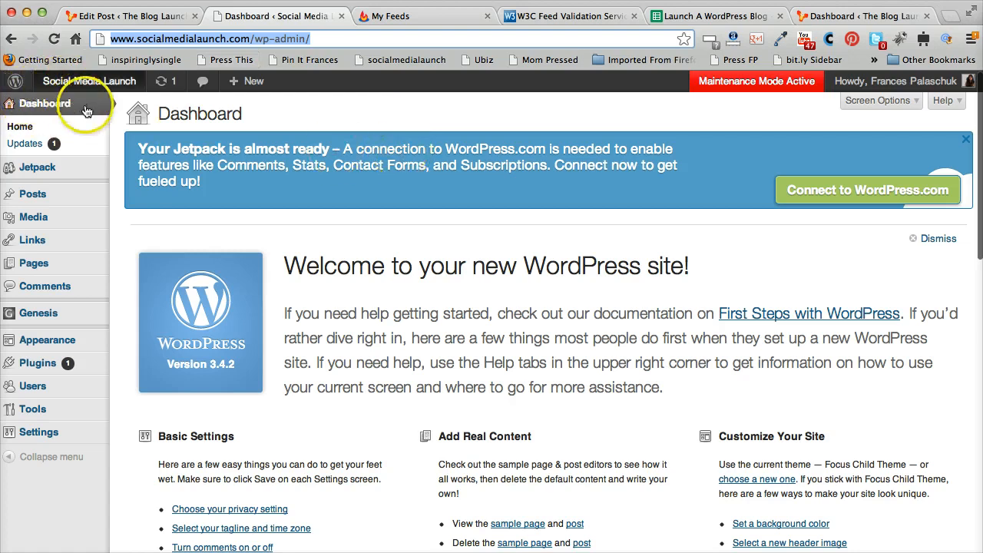
{"action": "left_click", "coordinate": [398, 17]}
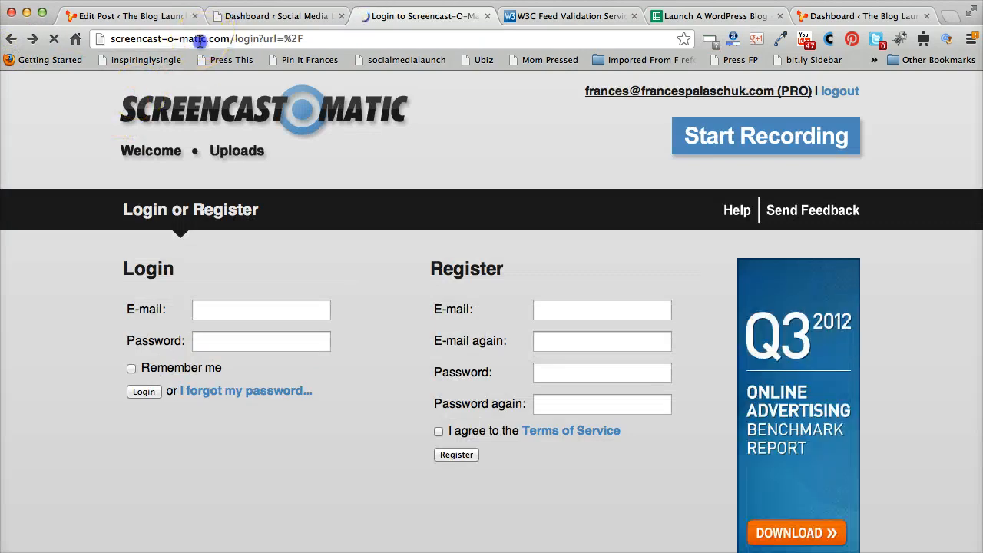
{"action": "left_click", "coordinate": [199, 40]}
{"action": "type", "text": "feed"}
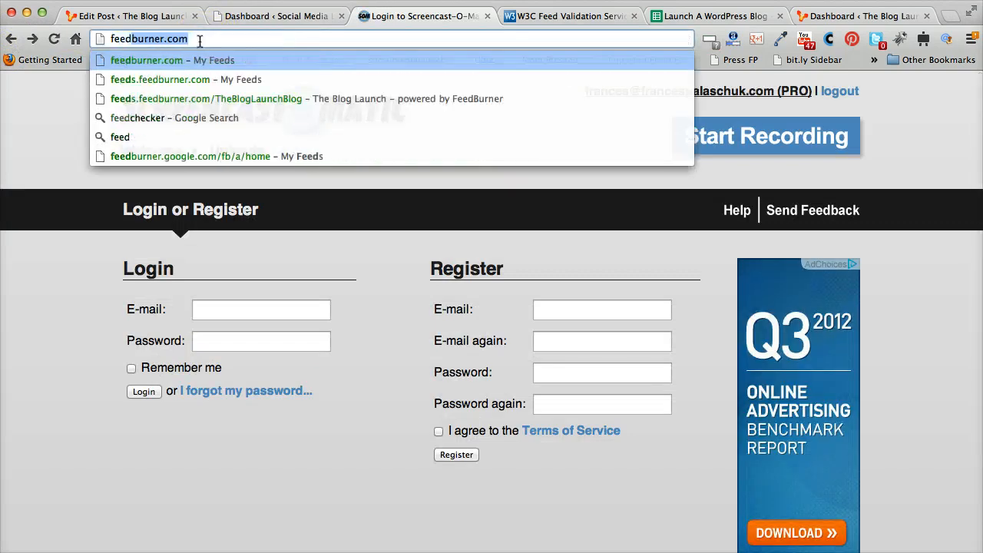
{"action": "key", "text": "Return"}
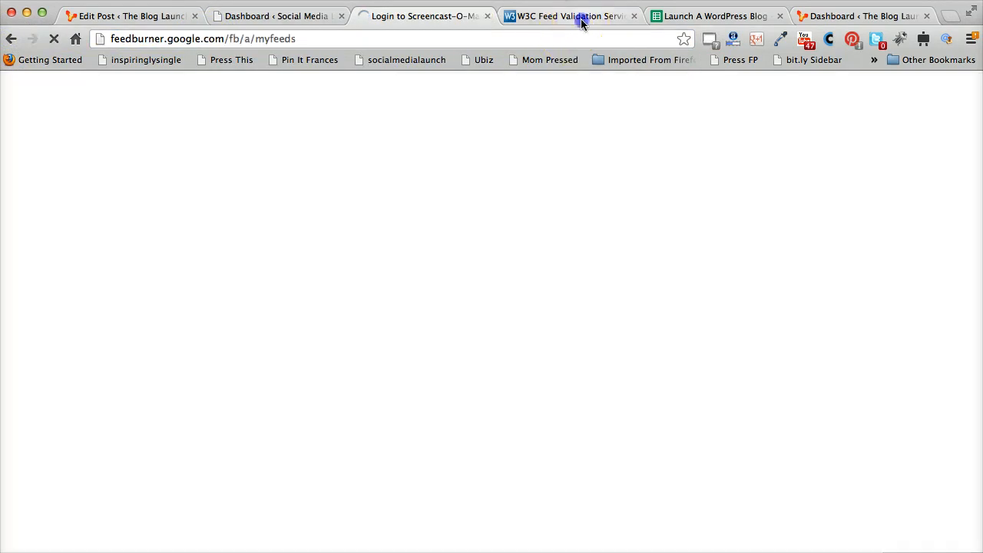
{"action": "left_click", "coordinate": [582, 19]}
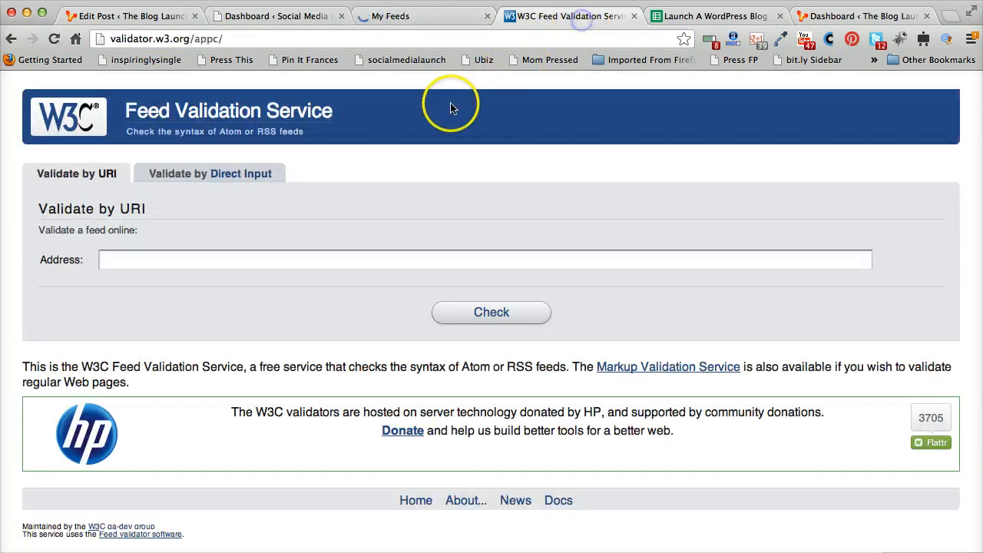
{"action": "left_click", "coordinate": [85, 134]}
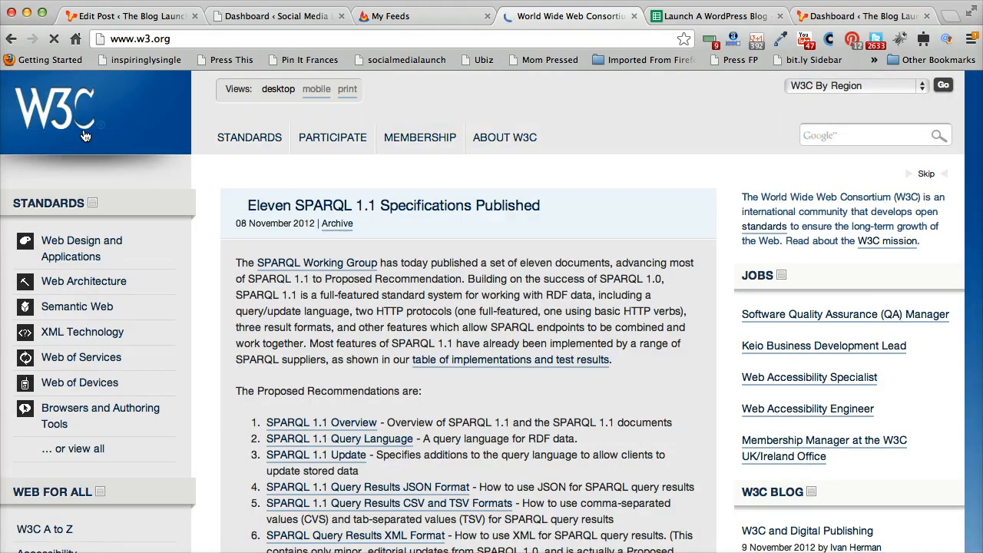
{"action": "left_click", "coordinate": [11, 39]}
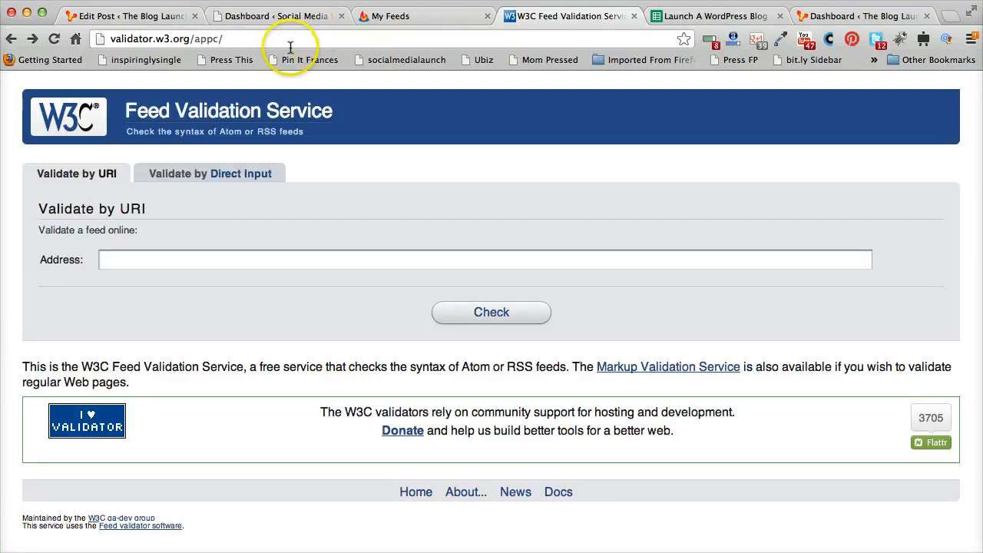
{"action": "left_click", "coordinate": [254, 15]}
{"action": "left_click", "coordinate": [282, 37]}
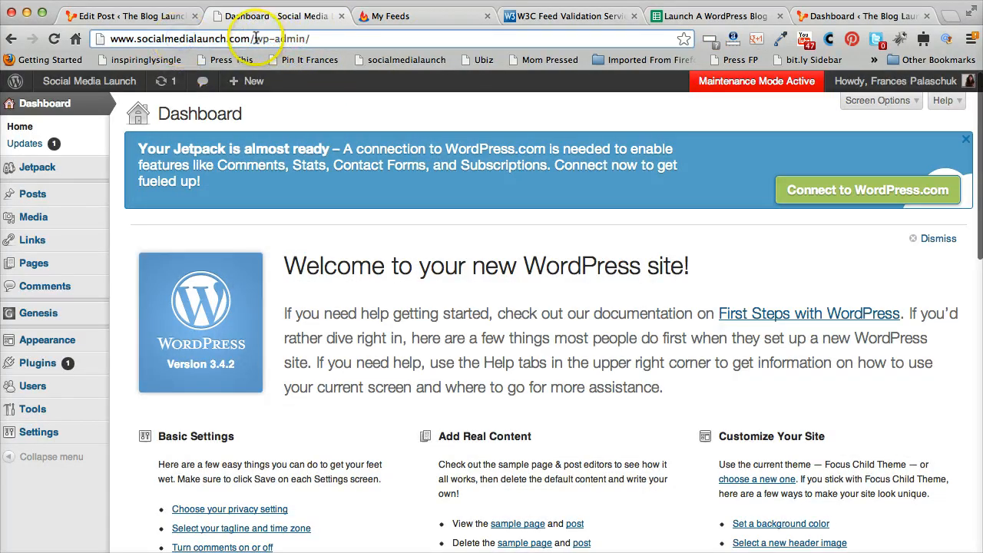
{"action": "left_click_drag", "start_coordinate": [256, 37], "coordinate": [68, 34]}
{"action": "right_click", "coordinate": [178, 37]}
{"action": "left_click", "coordinate": [217, 44]}
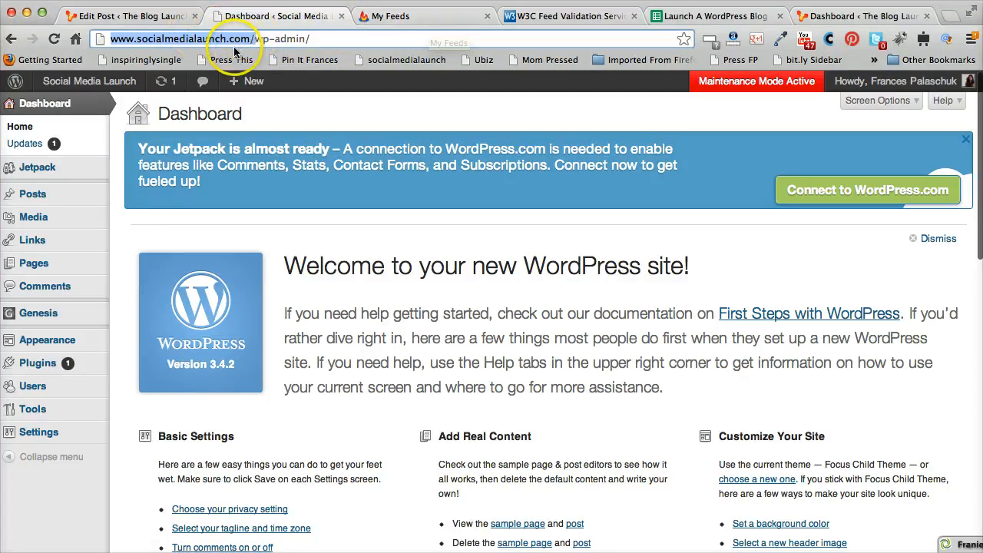
Paste the site address into the Feed Validation Service's Address field and check it
{"action": "left_click", "coordinate": [393, 17]}
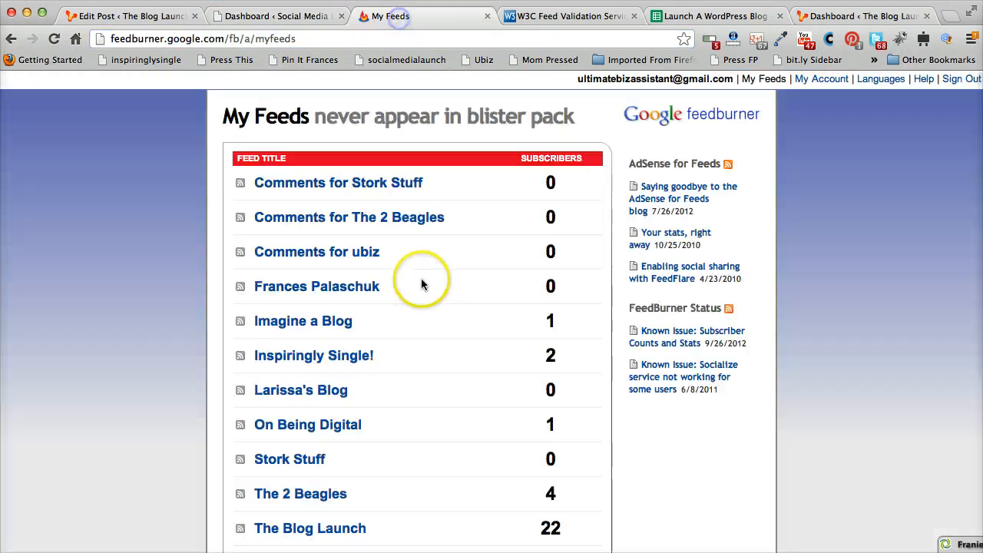
{"action": "left_click", "coordinate": [577, 21]}
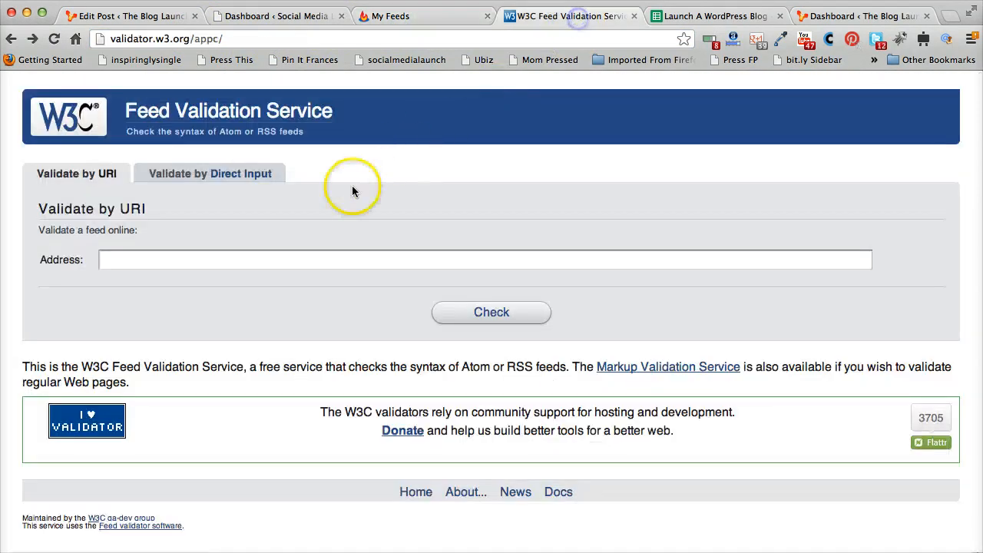
{"action": "right_click", "coordinate": [167, 263]}
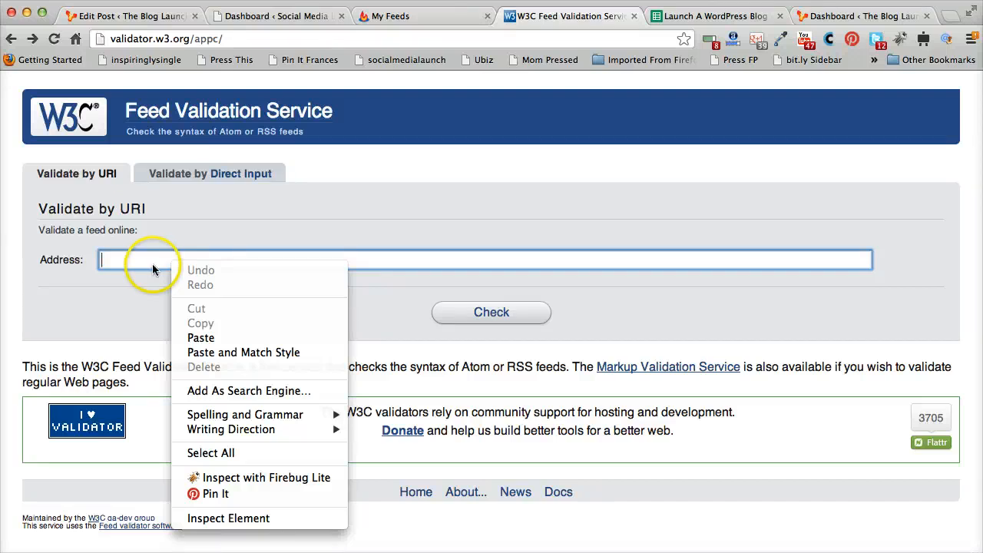
{"action": "left_click", "coordinate": [222, 339]}
{"action": "left_click", "coordinate": [352, 326]}
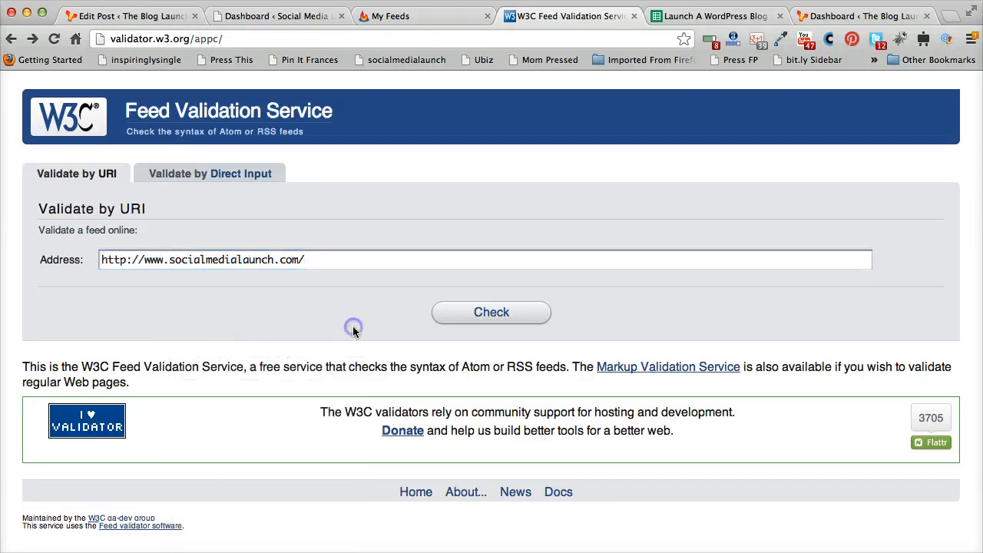
{"action": "left_click", "coordinate": [500, 310]}
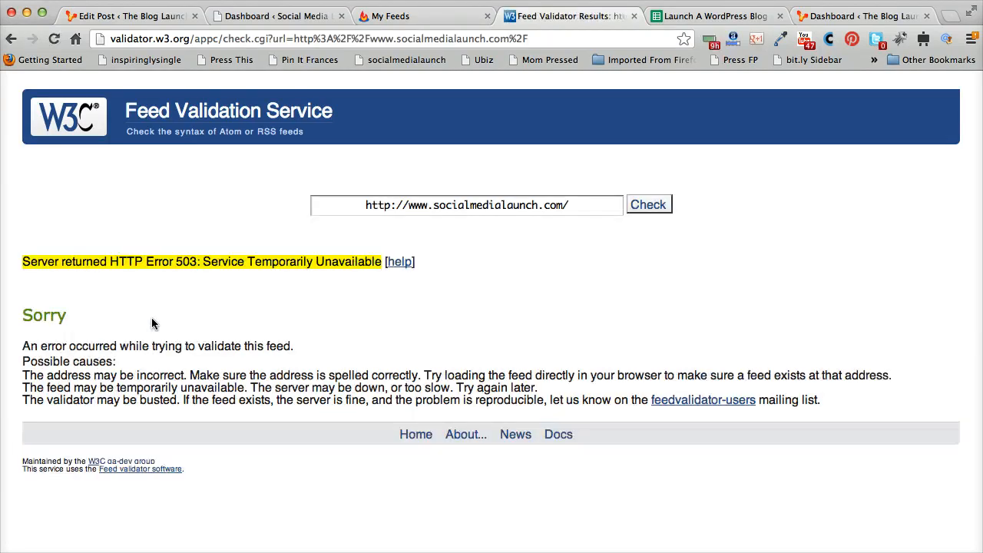
Re-run the feed check and examine the error's listed possible causes
{"action": "left_click", "coordinate": [647, 204]}
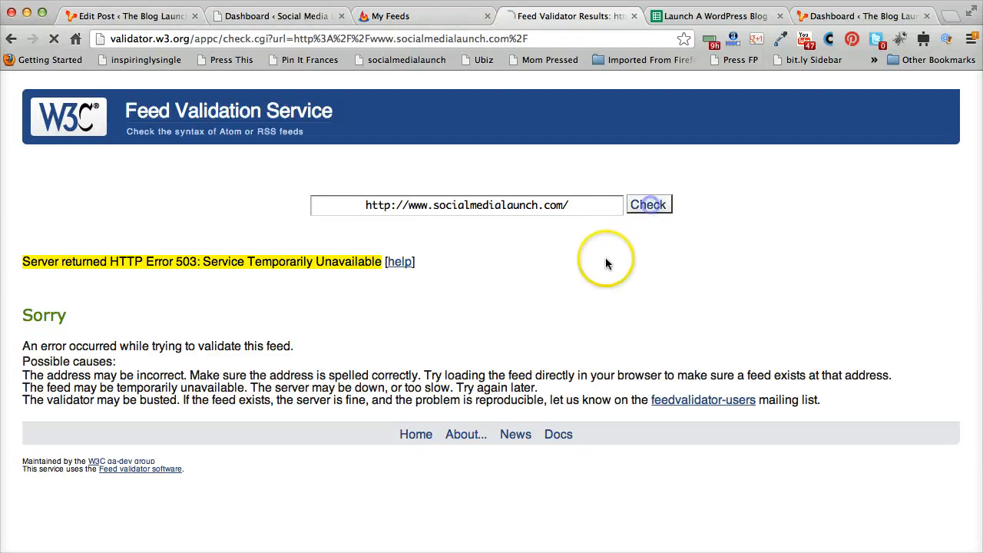
{"action": "left_click", "coordinate": [278, 15]}
{"action": "left_click", "coordinate": [559, 16]}
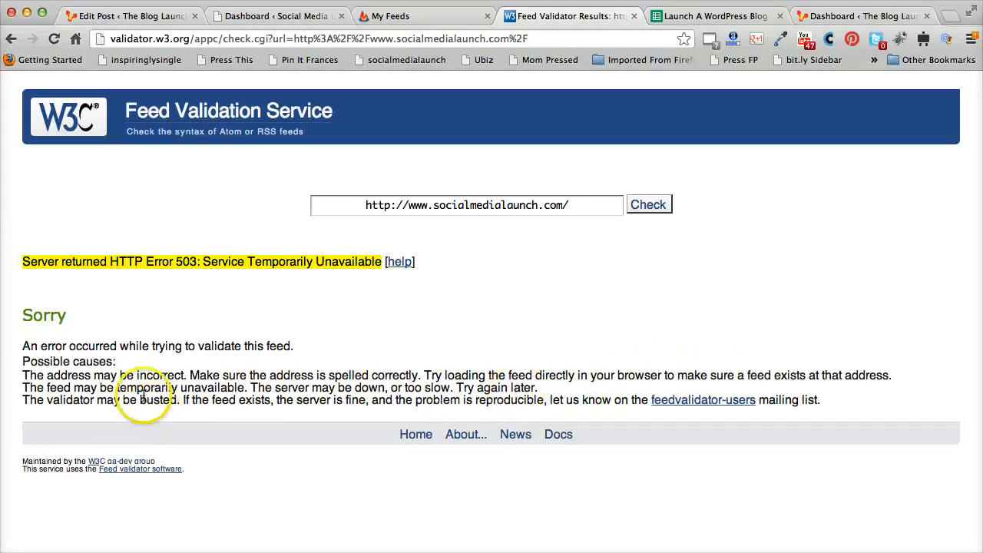
{"action": "left_click_drag", "start_coordinate": [116, 388], "coordinate": [246, 386]}
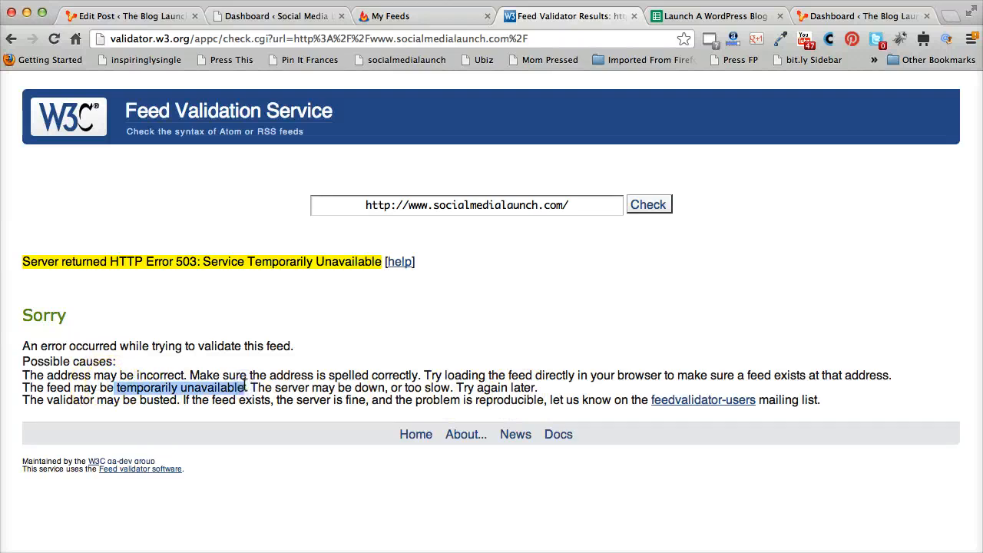
Deactivate the Ultimate Maintenance Mode plugin in the WordPress installed plugins list
{"action": "left_click", "coordinate": [255, 17]}
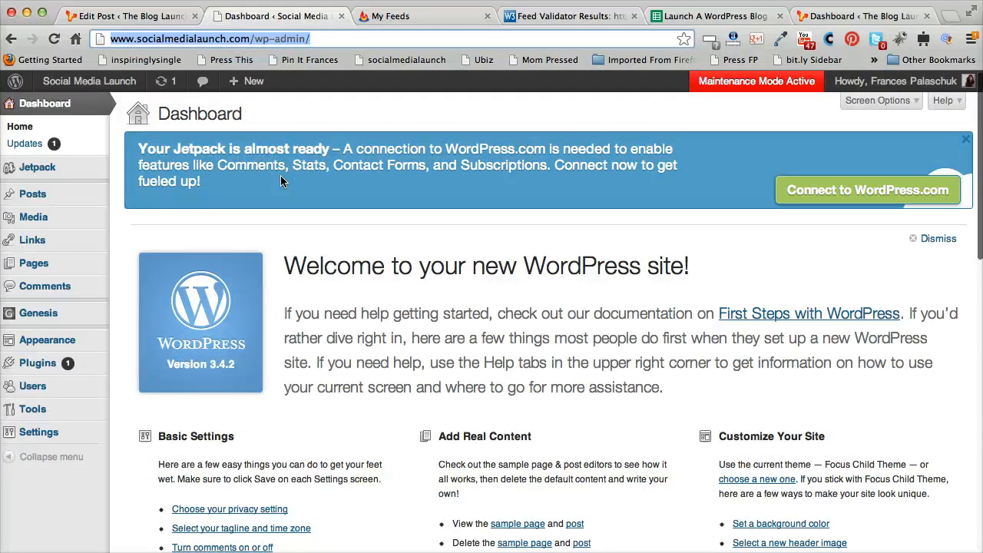
{"action": "left_click", "coordinate": [73, 359]}
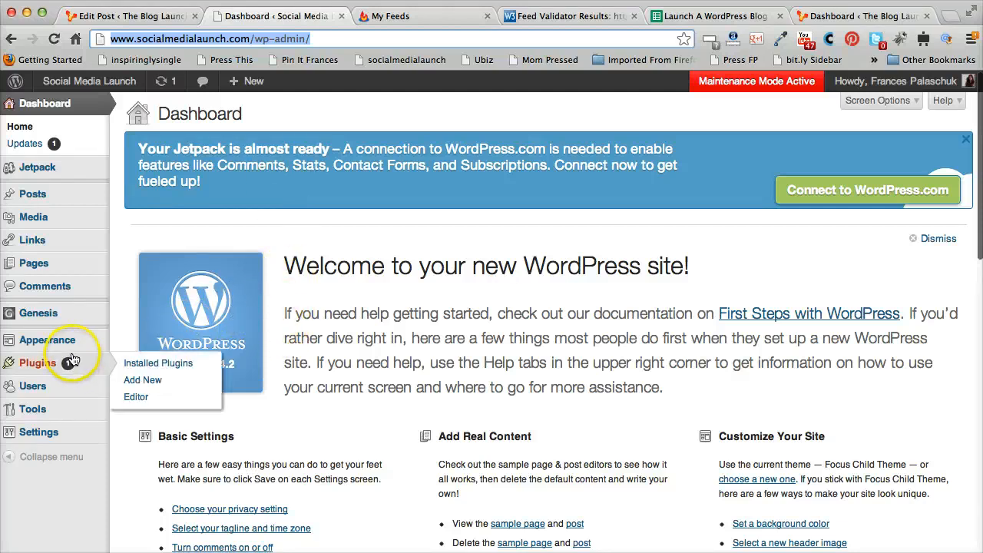
{"action": "mouse_move", "coordinate": [73, 435]}
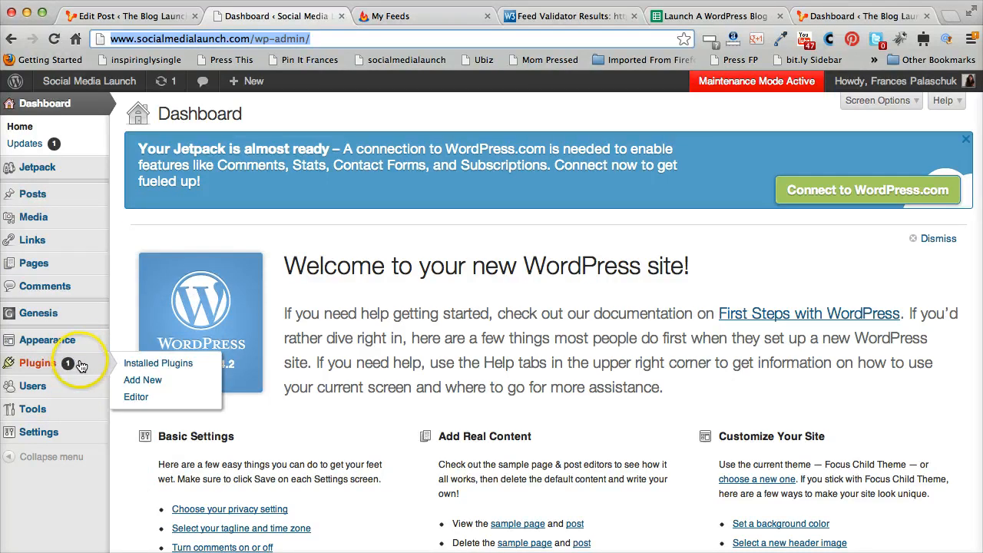
{"action": "left_click", "coordinate": [188, 362]}
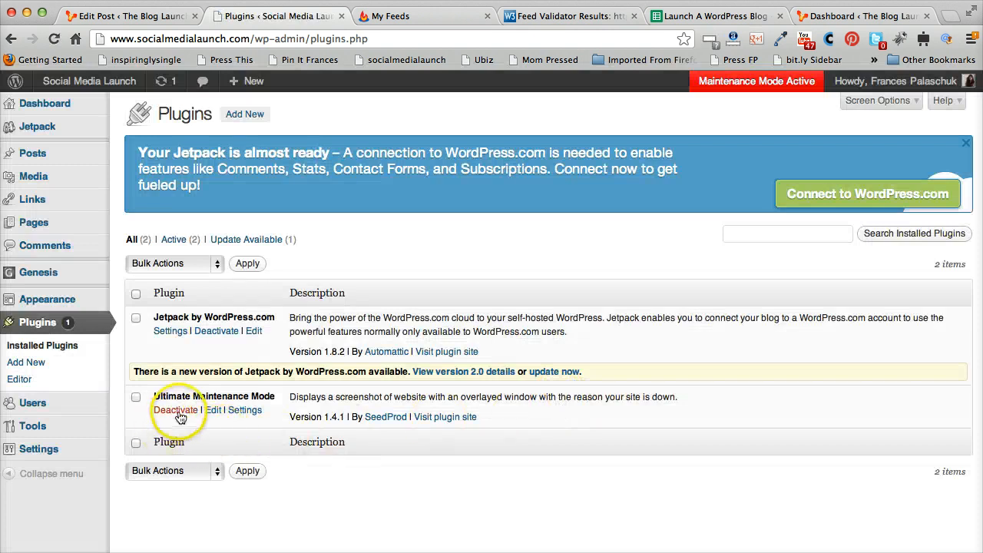
{"action": "left_click", "coordinate": [175, 410]}
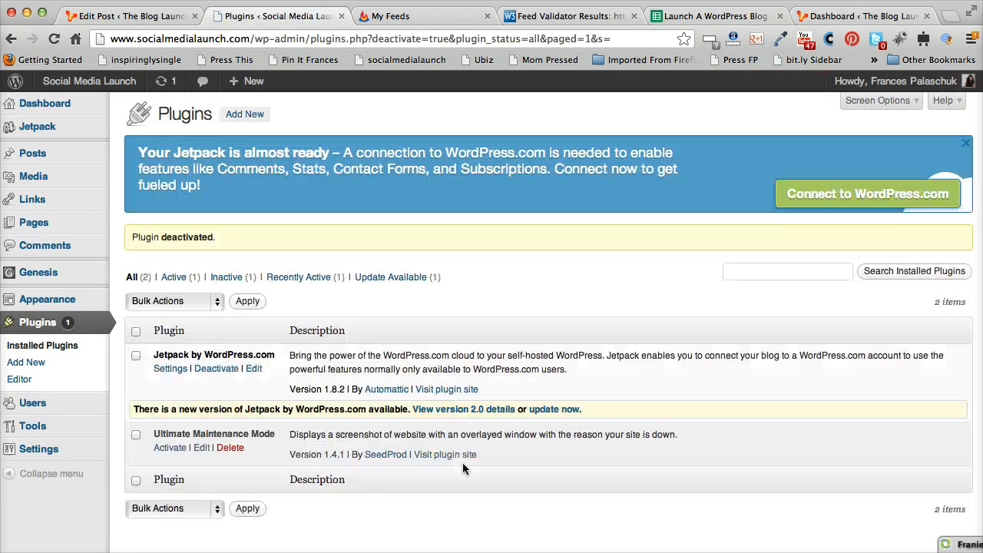
Re-run the feed validation for the site address
{"action": "left_click", "coordinate": [437, 19]}
{"action": "left_click", "coordinate": [581, 17]}
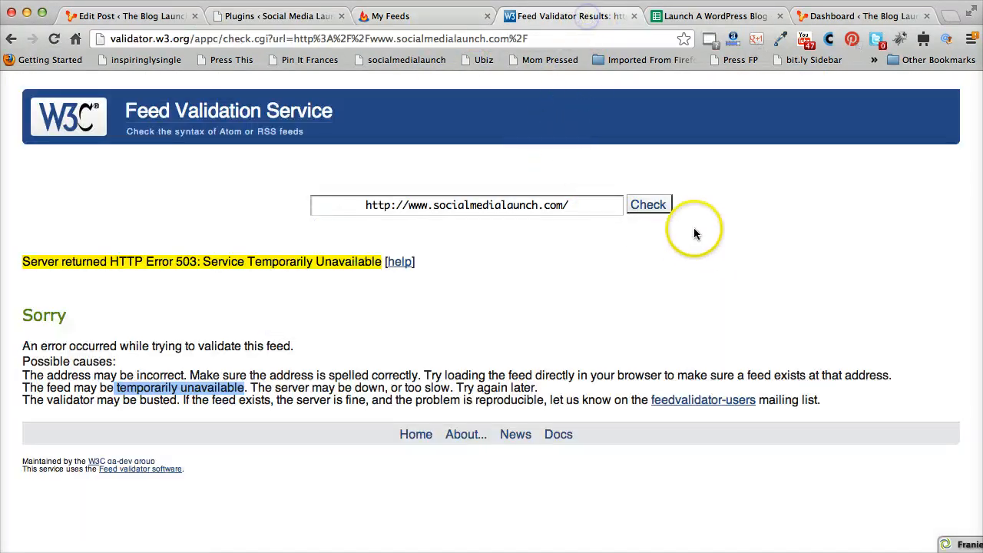
{"action": "left_click", "coordinate": [659, 205]}
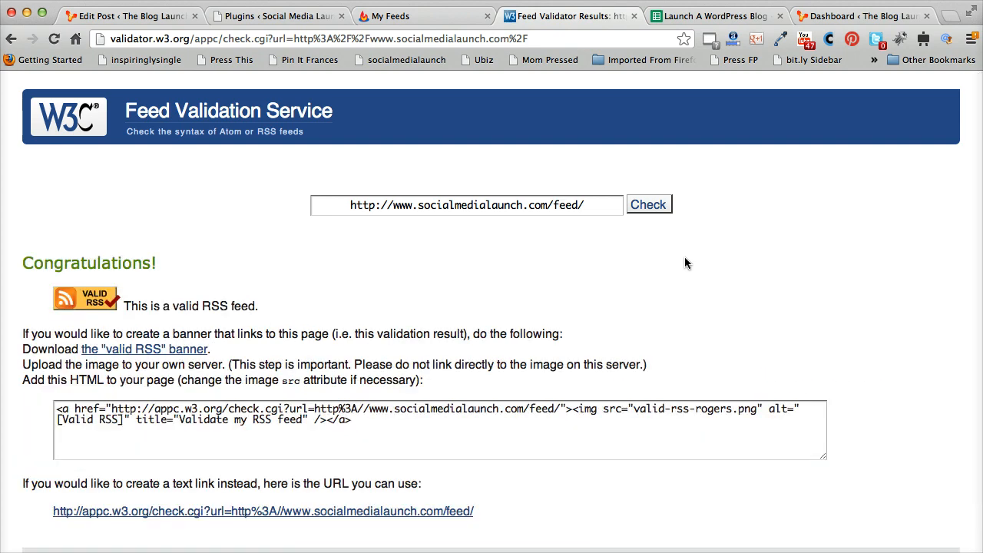
{"action": "left_click_drag", "start_coordinate": [612, 207], "coordinate": [316, 198]}
{"action": "right_click", "coordinate": [478, 203]}
{"action": "left_click", "coordinate": [535, 244]}
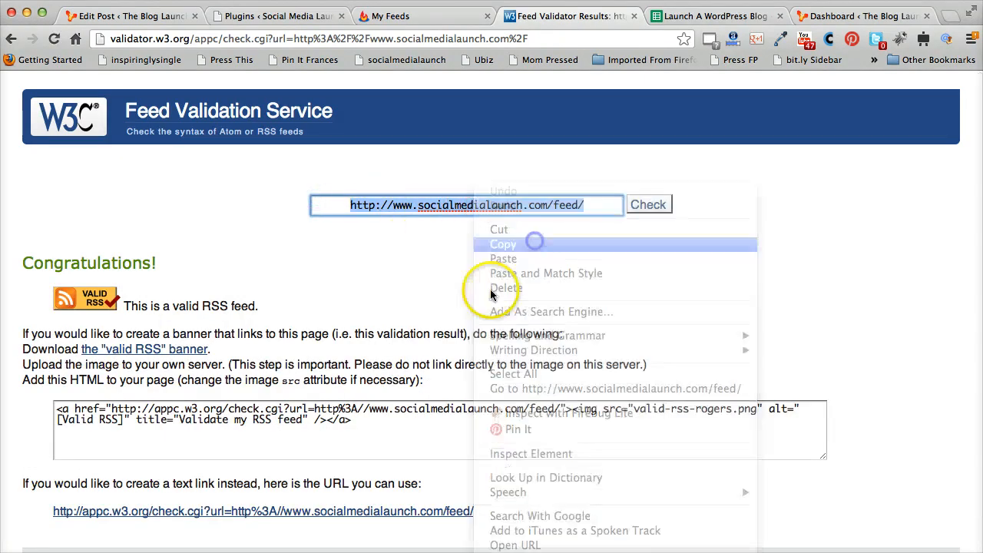
Paste the feed address into FeedBurner's burn-a-feed field
{"action": "left_click", "coordinate": [390, 16]}
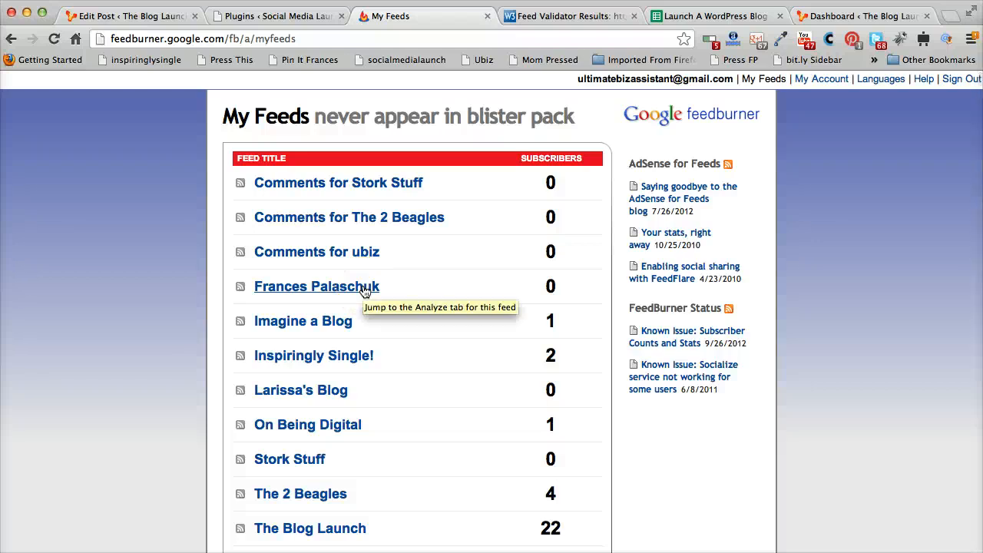
{"action": "scroll", "coordinate": [366, 290], "scroll_direction": "down", "scroll_amount": 5}
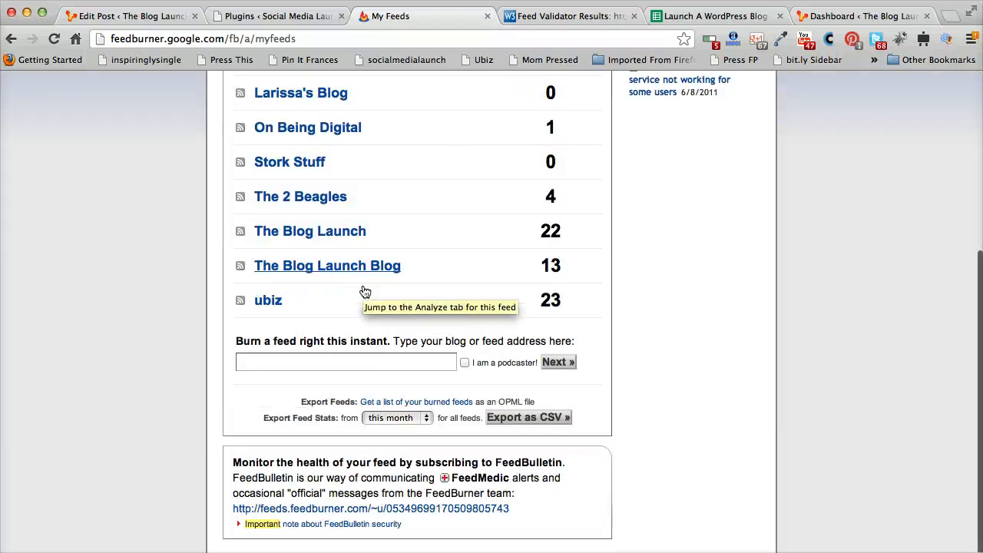
{"action": "left_click", "coordinate": [311, 318]}
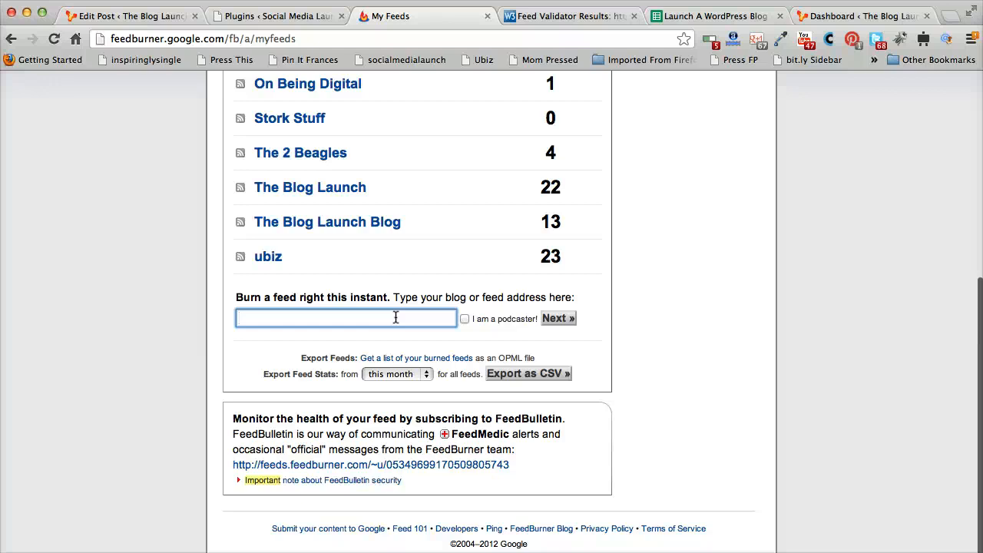
{"action": "key", "text": "super+v"}
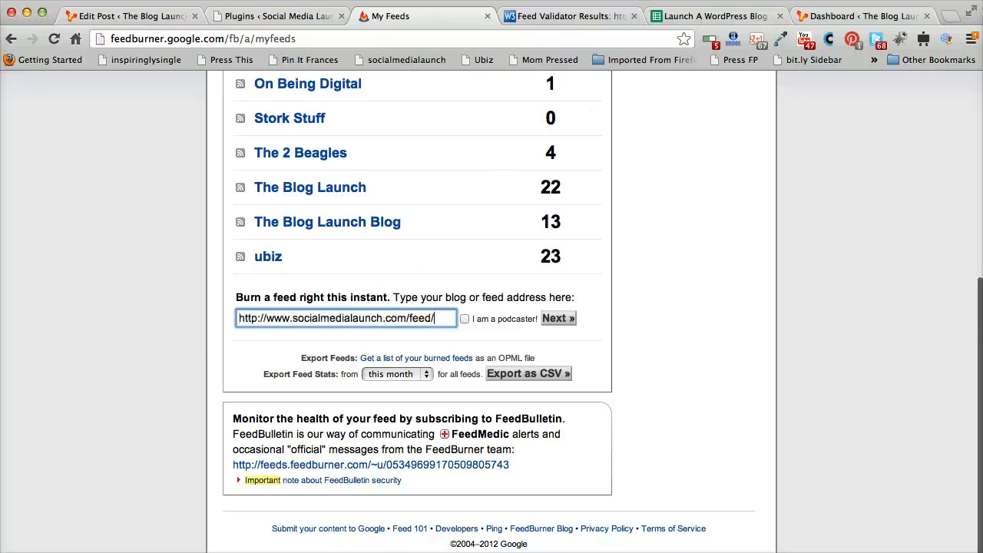
Start burning a new feed from the pasted feed address
{"action": "left_click", "coordinate": [588, 15]}
{"action": "left_click_drag", "start_coordinate": [326, 209], "coordinate": [593, 206]}
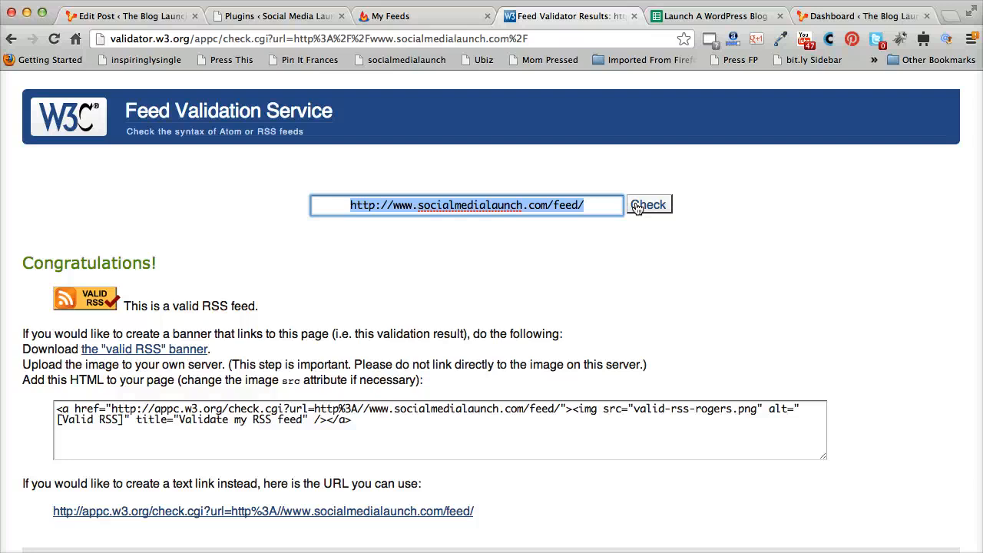
{"action": "left_click", "coordinate": [423, 16]}
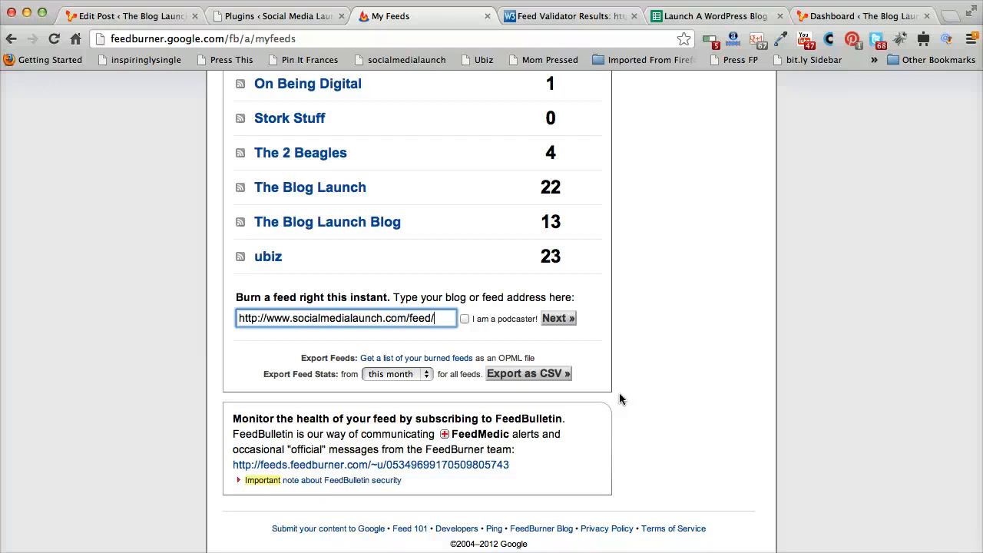
{"action": "left_click", "coordinate": [557, 319]}
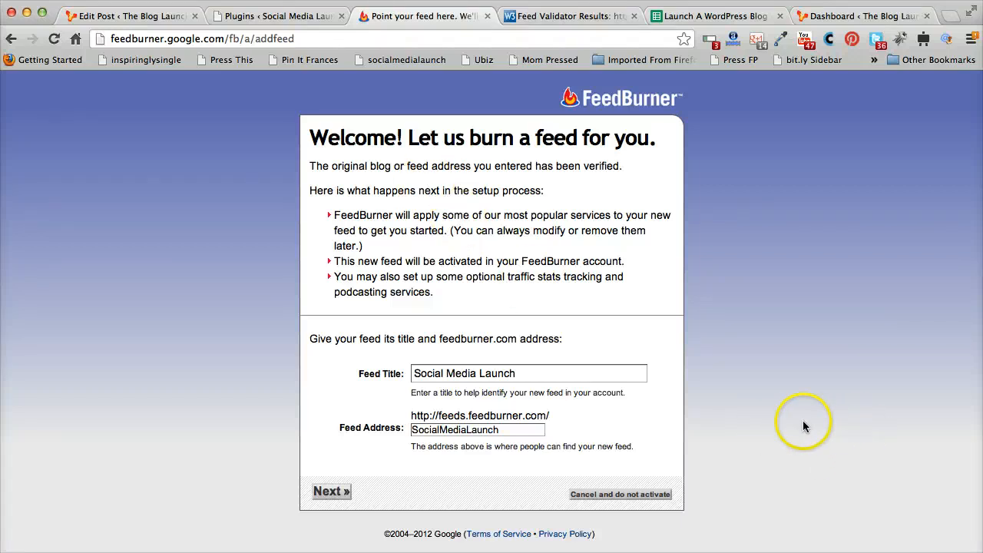
Examine the new feed's title and feeds.feedburner.com address fields
{"action": "left_click", "coordinate": [488, 430]}
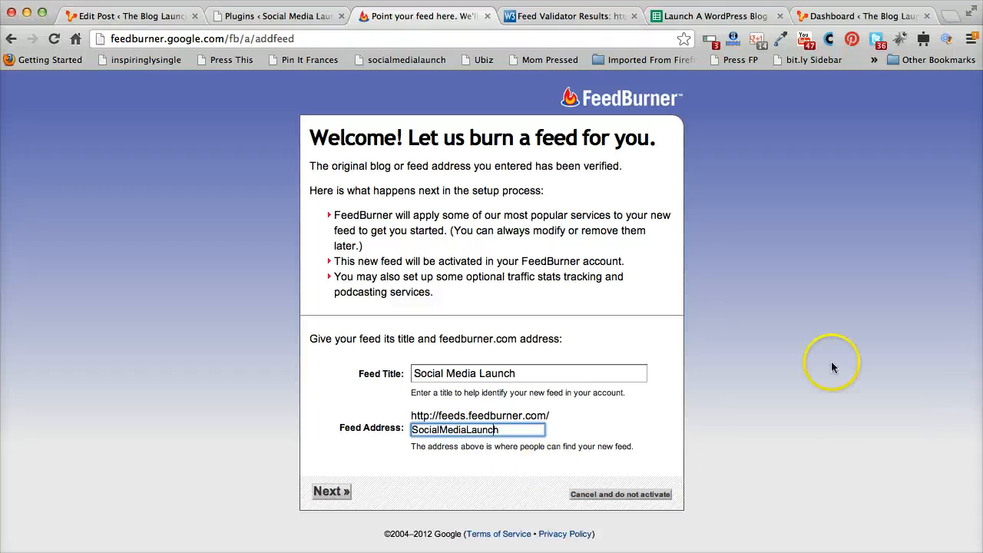
{"action": "left_click", "coordinate": [461, 374]}
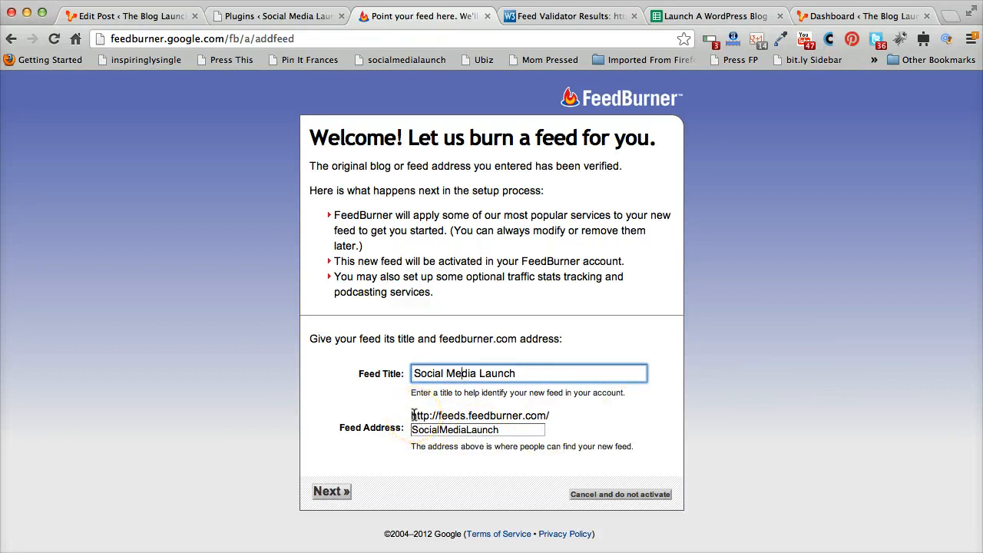
{"action": "left_click_drag", "start_coordinate": [413, 416], "coordinate": [563, 415]}
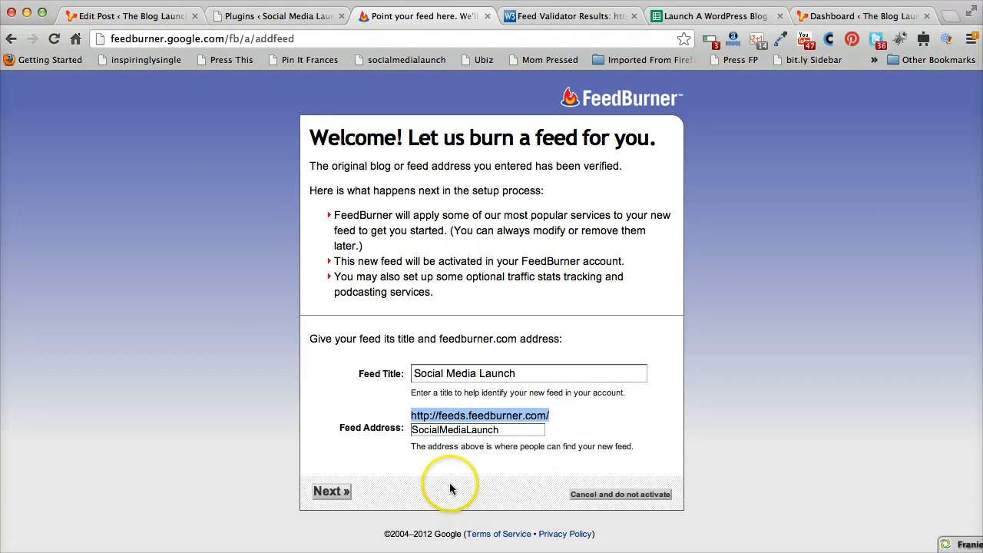
{"action": "left_click_drag", "start_coordinate": [413, 421], "coordinate": [561, 423]}
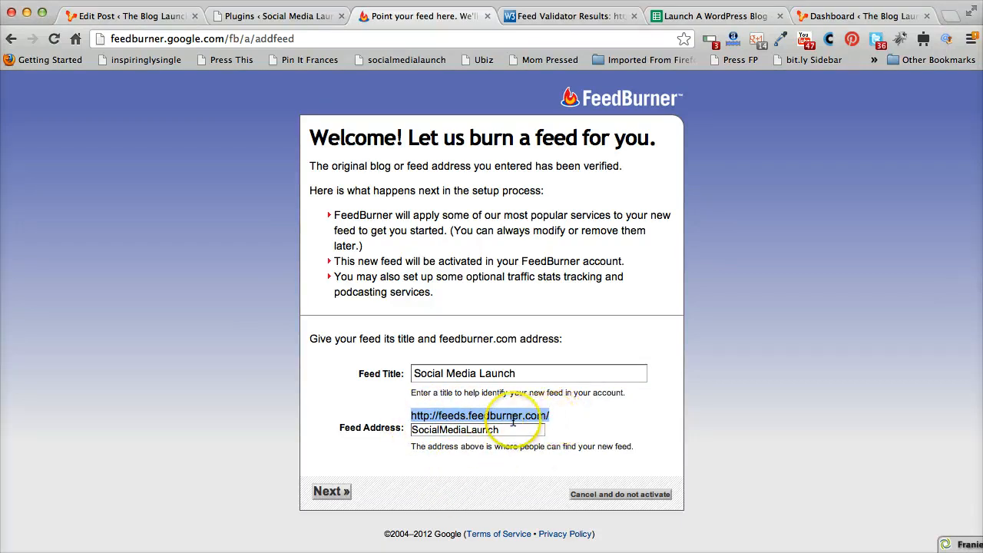
Activate the Ultimate Maintenance Mode plugin in WordPress
{"action": "left_click", "coordinate": [536, 431]}
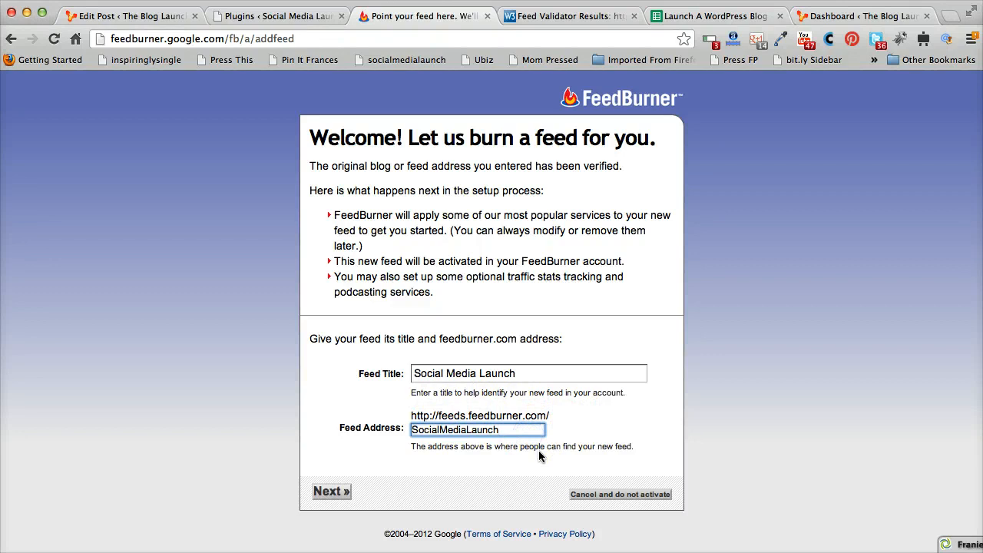
{"action": "left_click", "coordinate": [272, 17]}
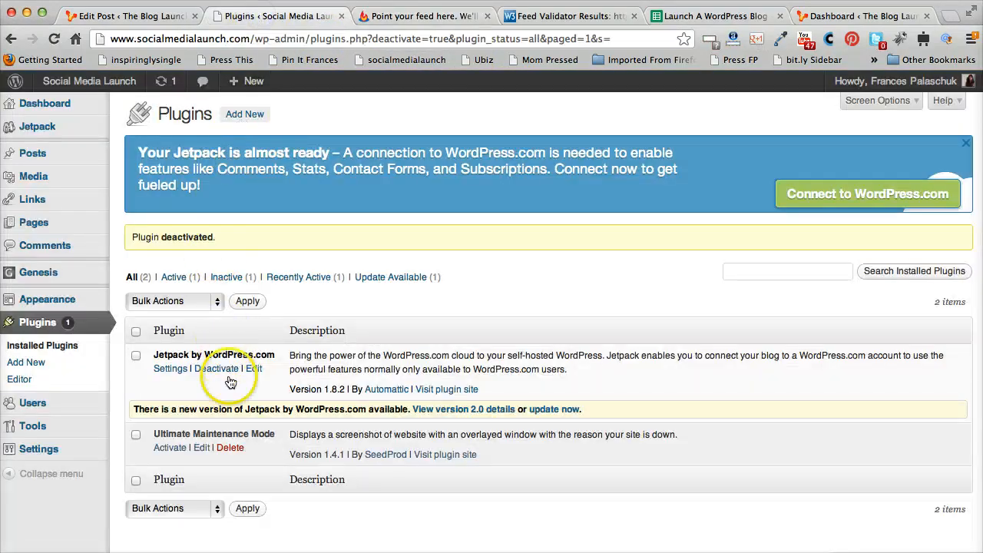
{"action": "left_click", "coordinate": [169, 448]}
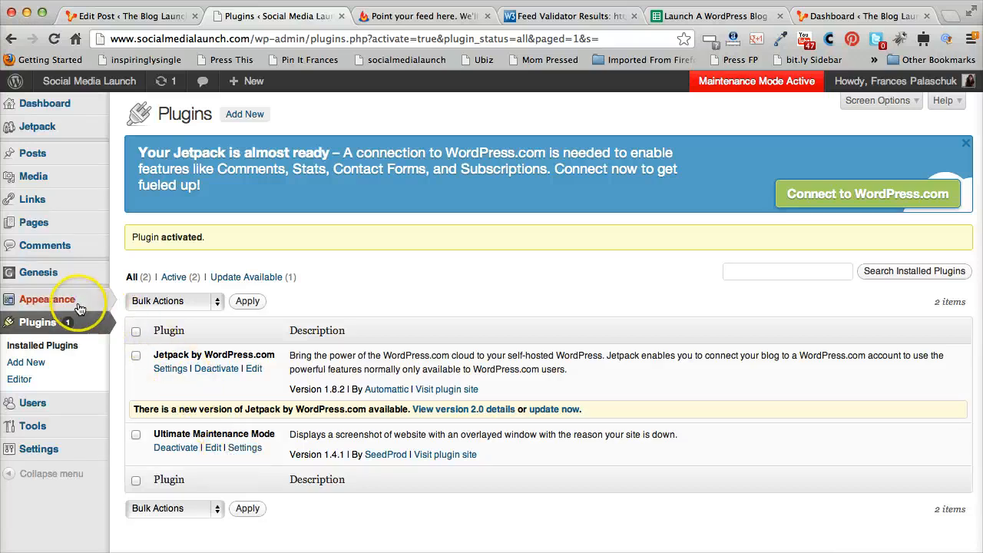
Open the site's front page in a new browser tab from the admin bar's site menu
{"action": "mouse_move", "coordinate": [69, 299]}
{"action": "left_click", "coordinate": [146, 316]}
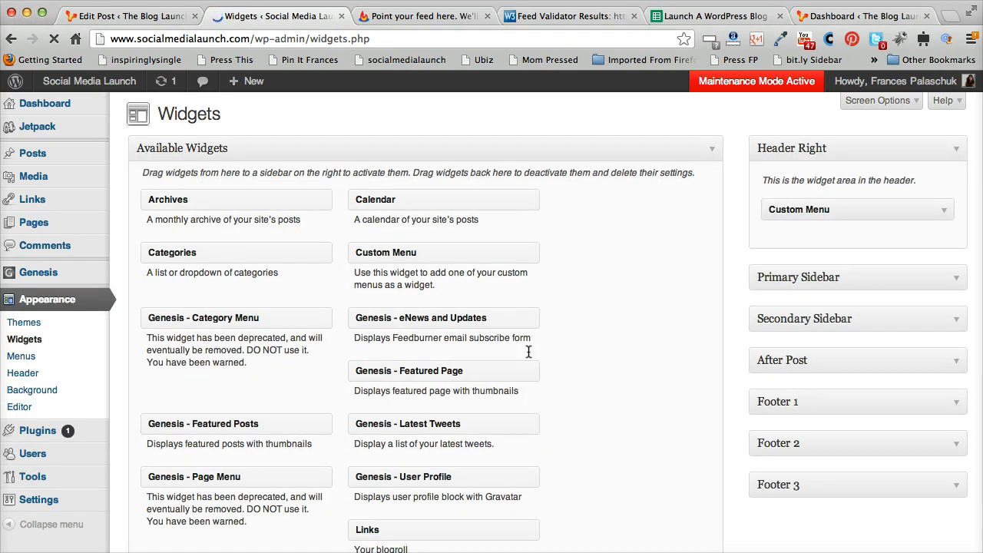
{"action": "mouse_move", "coordinate": [77, 80]}
{"action": "right_click", "coordinate": [119, 100]}
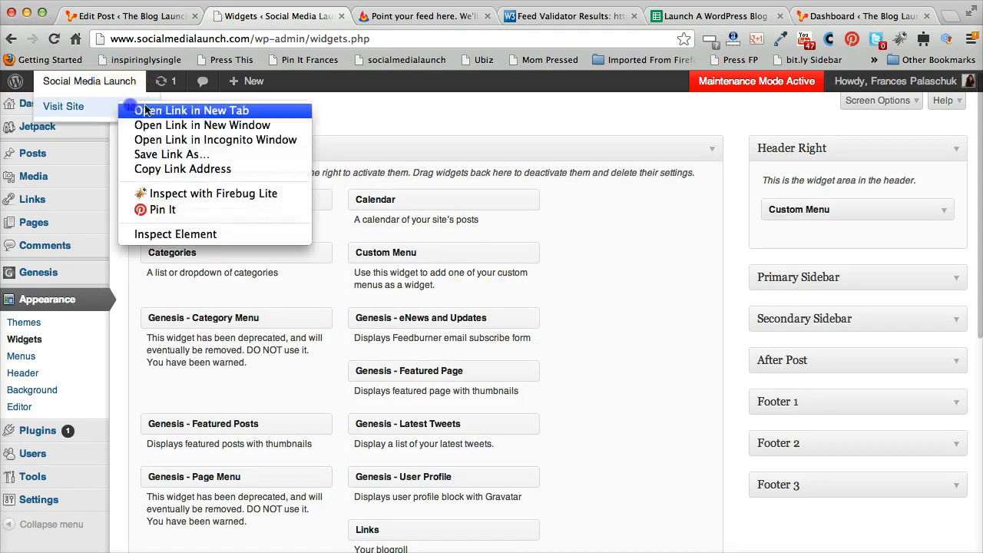
{"action": "left_click", "coordinate": [153, 105]}
{"action": "left_click", "coordinate": [350, 16]}
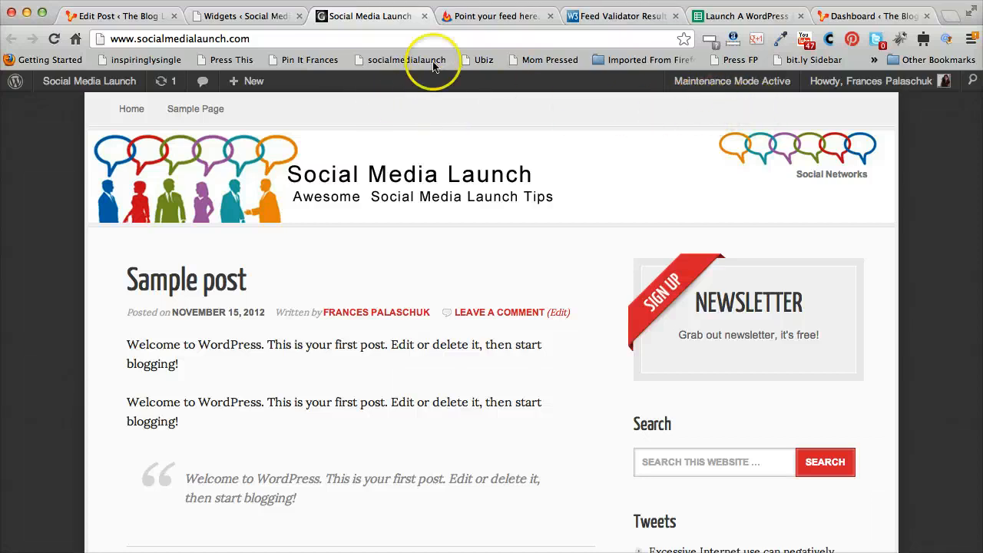
{"action": "left_click", "coordinate": [226, 15]}
Open the Genesis Theme Settings page
{"action": "mouse_move", "coordinate": [48, 277]}
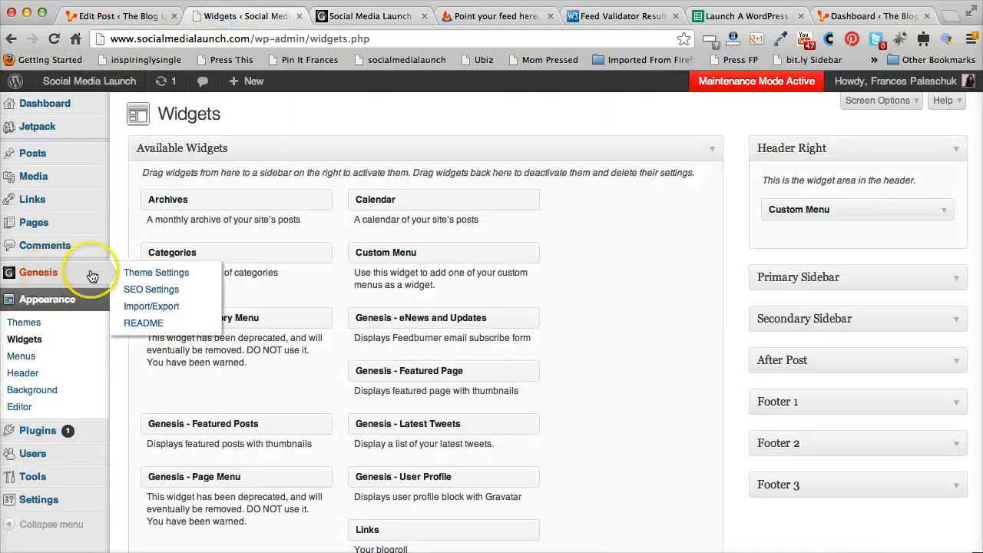
{"action": "left_click", "coordinate": [153, 271]}
{"action": "left_click", "coordinate": [377, 23]}
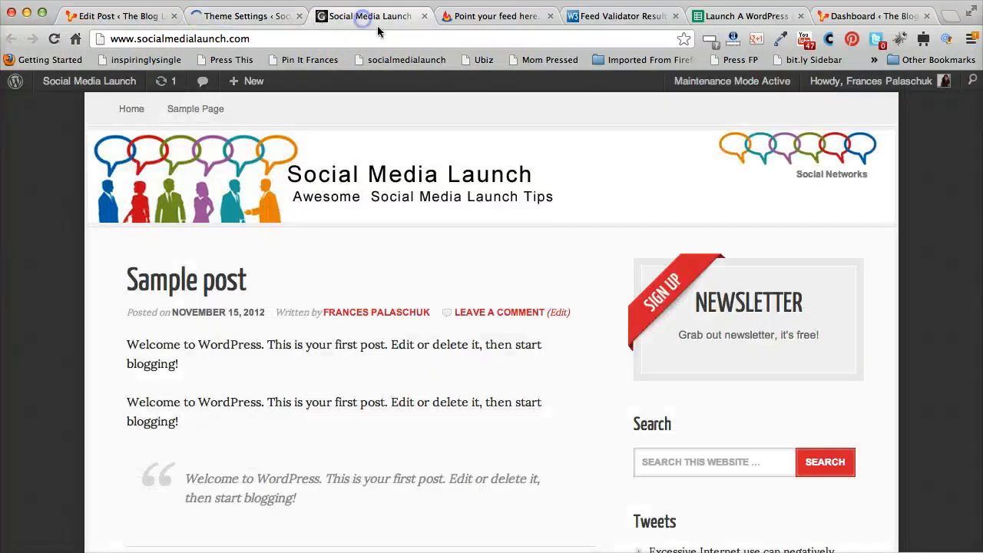
{"action": "left_click", "coordinate": [777, 110]}
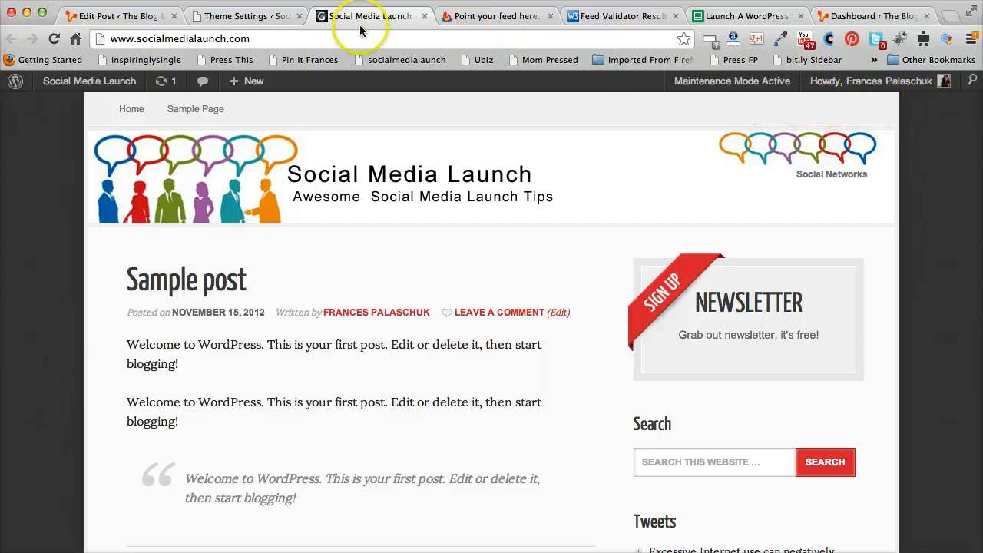
{"action": "left_click", "coordinate": [239, 17]}
{"action": "left_click", "coordinate": [352, 307]}
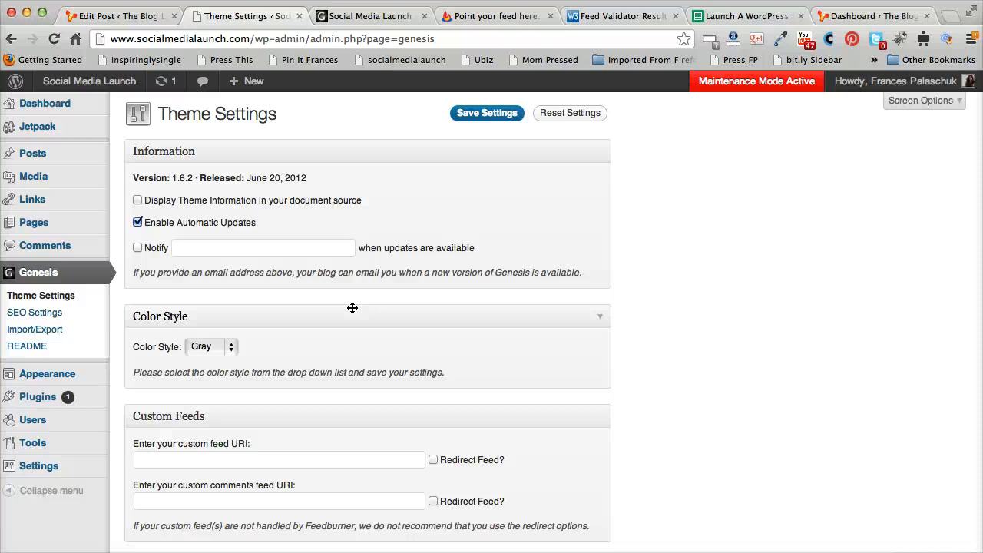
{"action": "scroll", "coordinate": [351, 307], "scroll_direction": "down", "scroll_amount": 4}
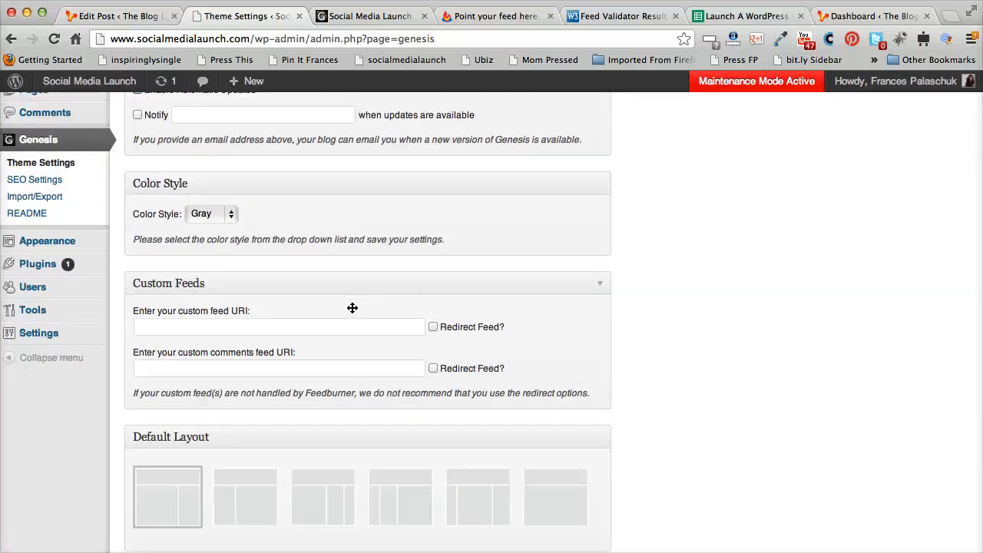
{"action": "left_click", "coordinate": [341, 322]}
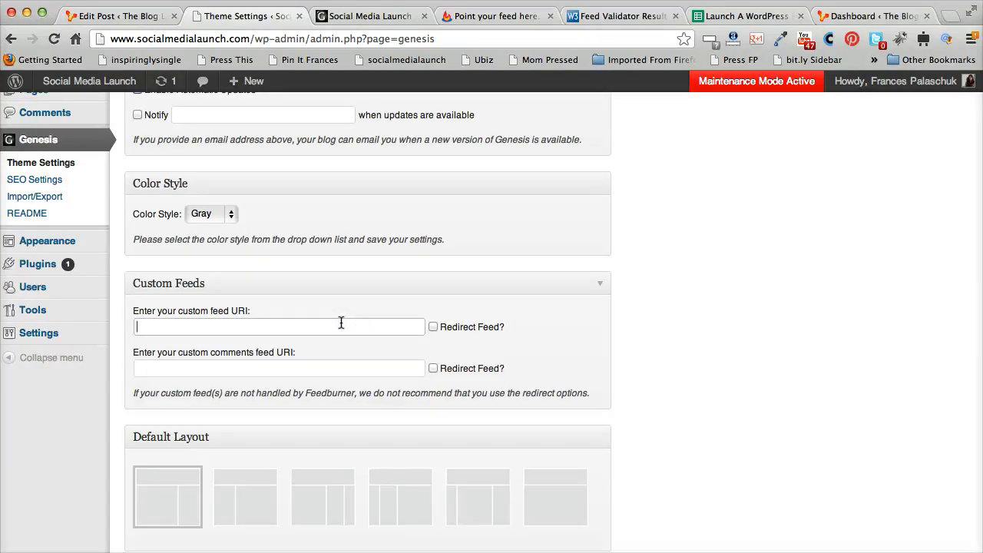
{"action": "left_click", "coordinate": [268, 328]}
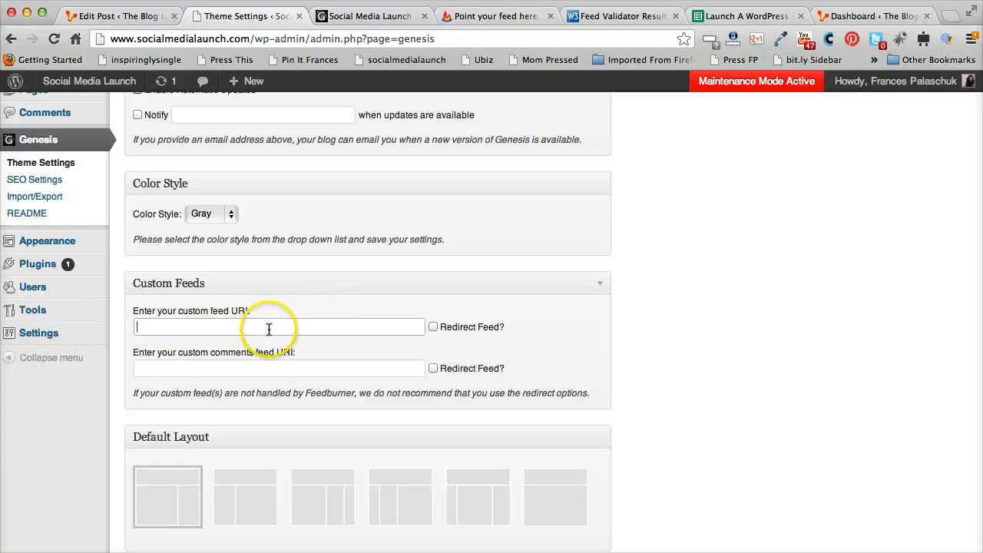
{"action": "left_click", "coordinate": [491, 25]}
{"action": "left_click", "coordinate": [491, 18]}
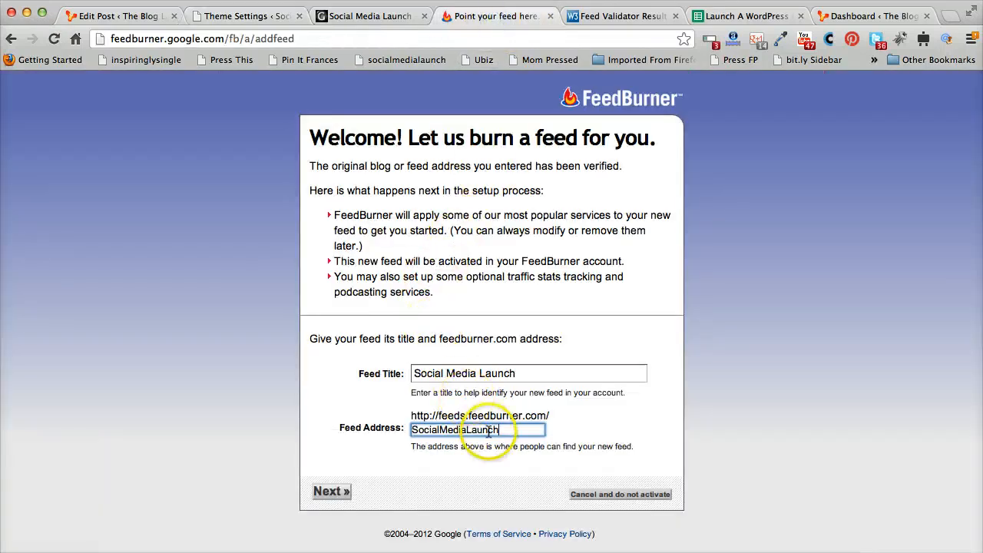
{"action": "mouse_move", "coordinate": [553, 415]}
{"action": "left_mouse_down"}
{"action": "mouse_move", "coordinate": [409, 409]}
{"action": "mouse_move", "coordinate": [548, 415]}
{"action": "left_mouse_up"}
{"action": "left_click", "coordinate": [435, 412]}
{"action": "right_click", "coordinate": [544, 414]}
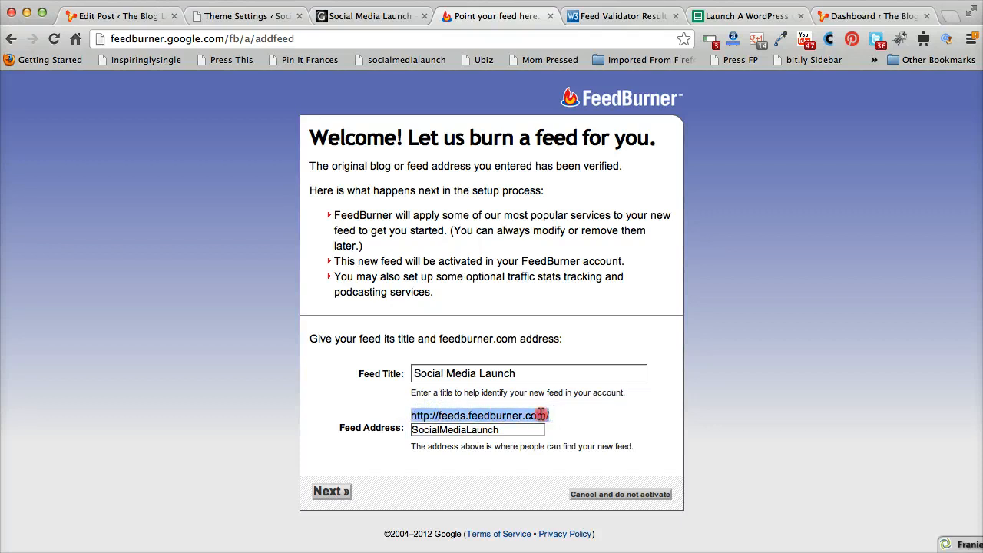
{"action": "left_click", "coordinate": [571, 374]}
{"action": "left_click", "coordinate": [247, 16]}
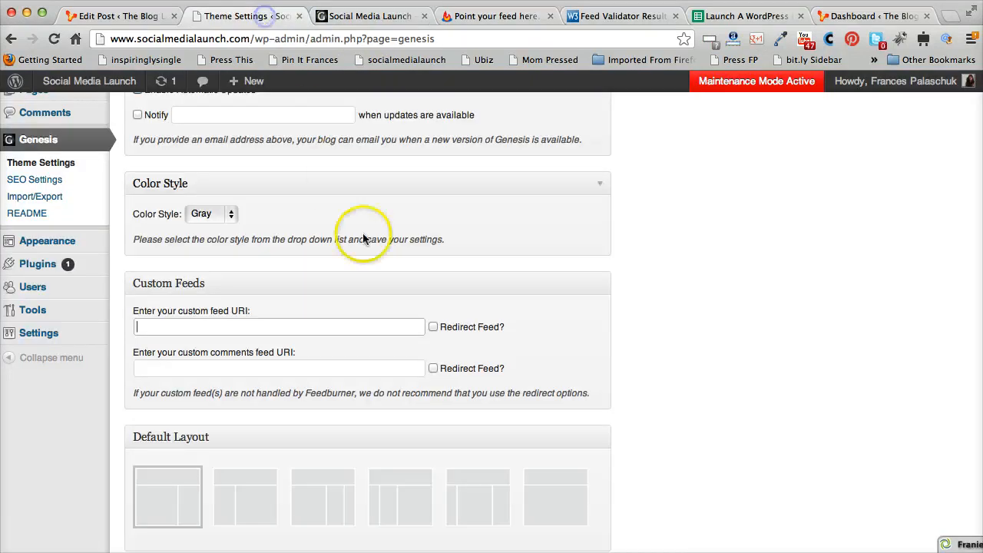
{"action": "key", "text": "super+v"}
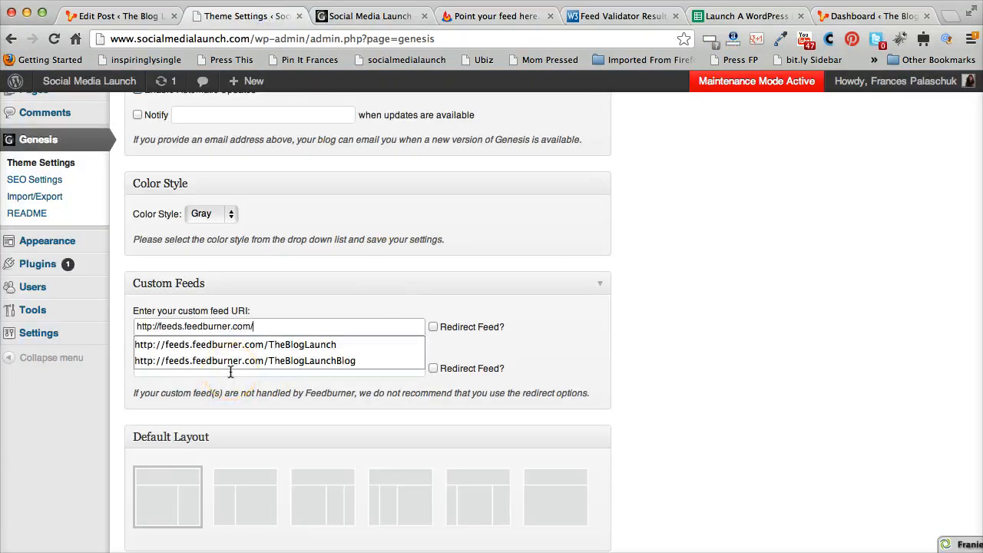
Copy the SocialMediaLaunch feed name from FeedBurner and append it to the custom feed URI
{"action": "left_click", "coordinate": [331, 284]}
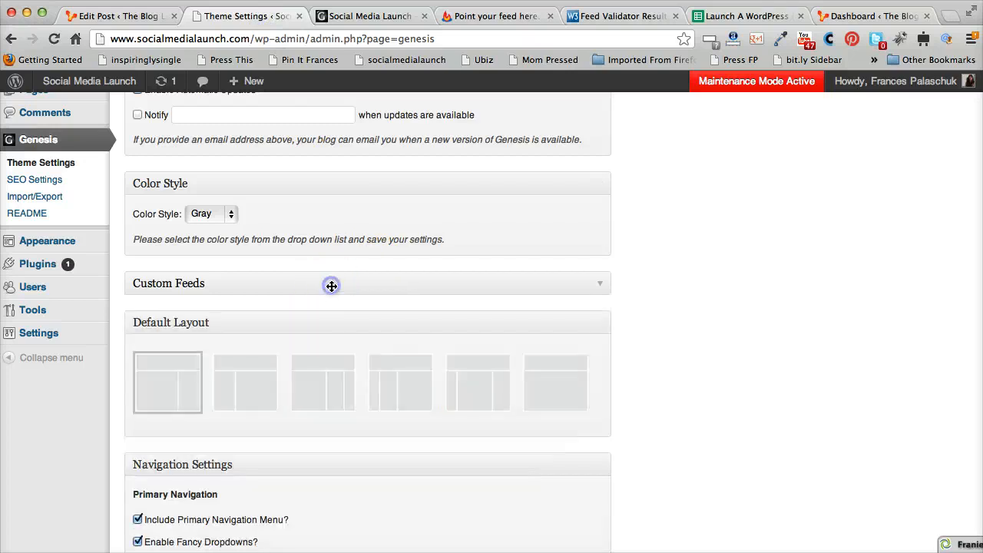
{"action": "left_click", "coordinate": [601, 282]}
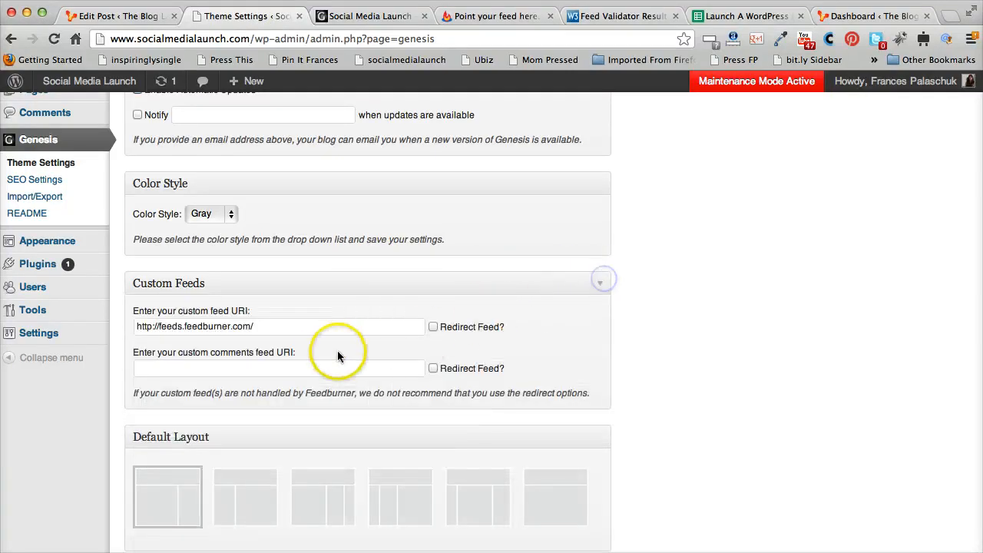
{"action": "left_click", "coordinate": [489, 16]}
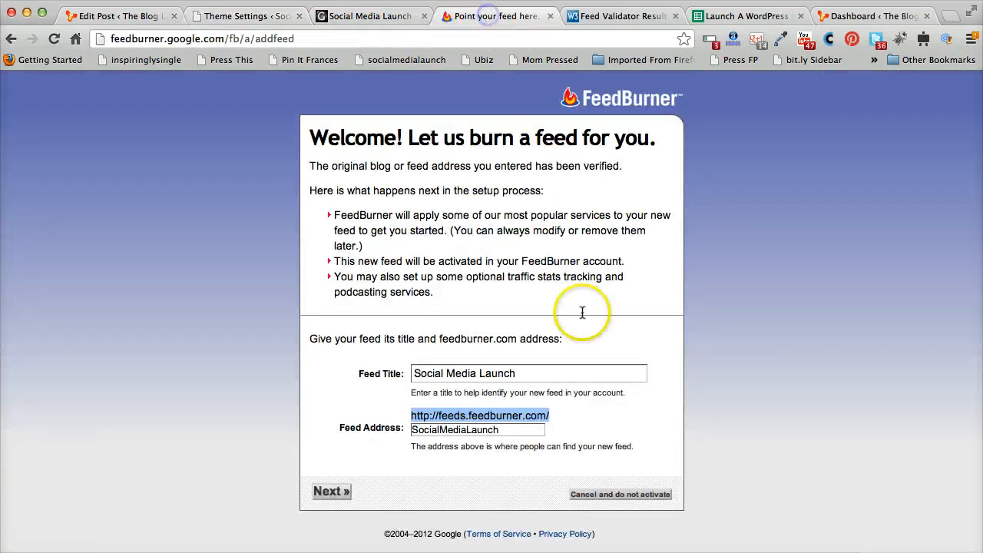
{"action": "left_click_drag", "start_coordinate": [544, 430], "coordinate": [404, 430]}
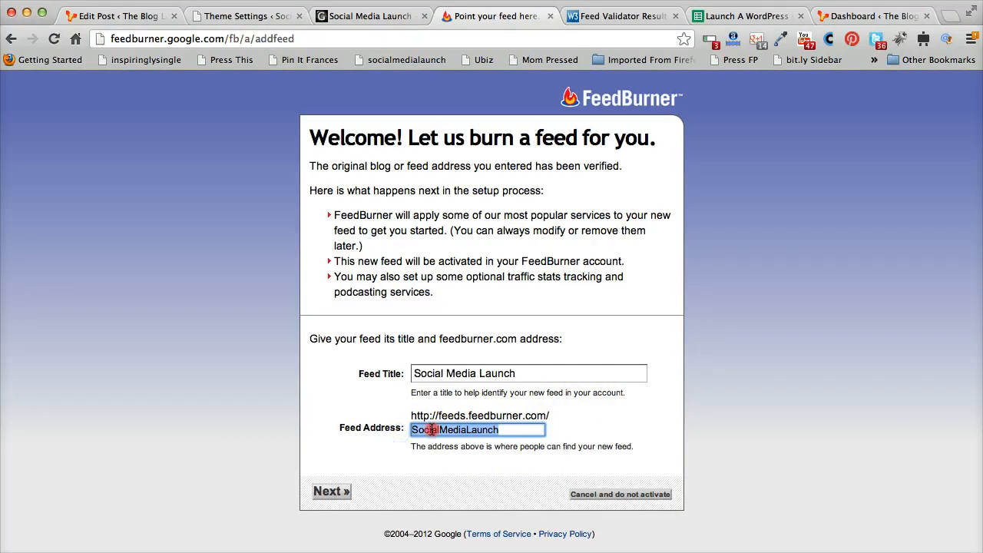
{"action": "right_click", "coordinate": [436, 430]}
{"action": "left_click", "coordinate": [451, 298]}
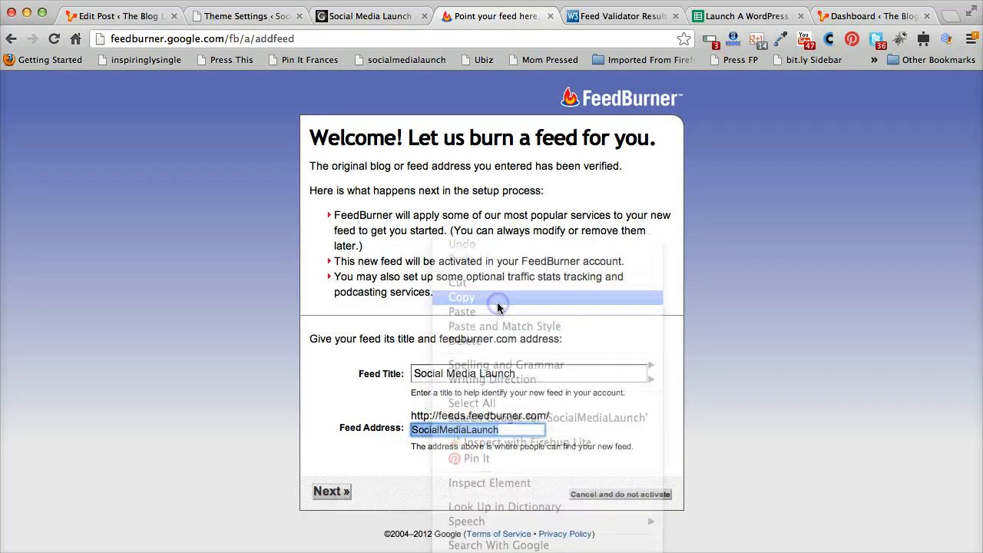
{"action": "left_click", "coordinate": [252, 15]}
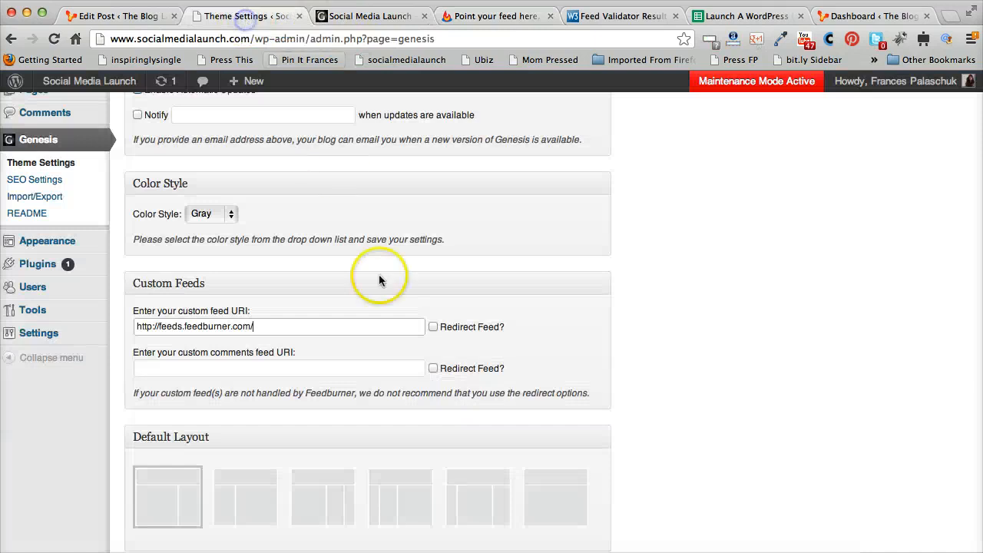
{"action": "left_click", "coordinate": [281, 318]}
{"action": "key", "text": "super+v"}
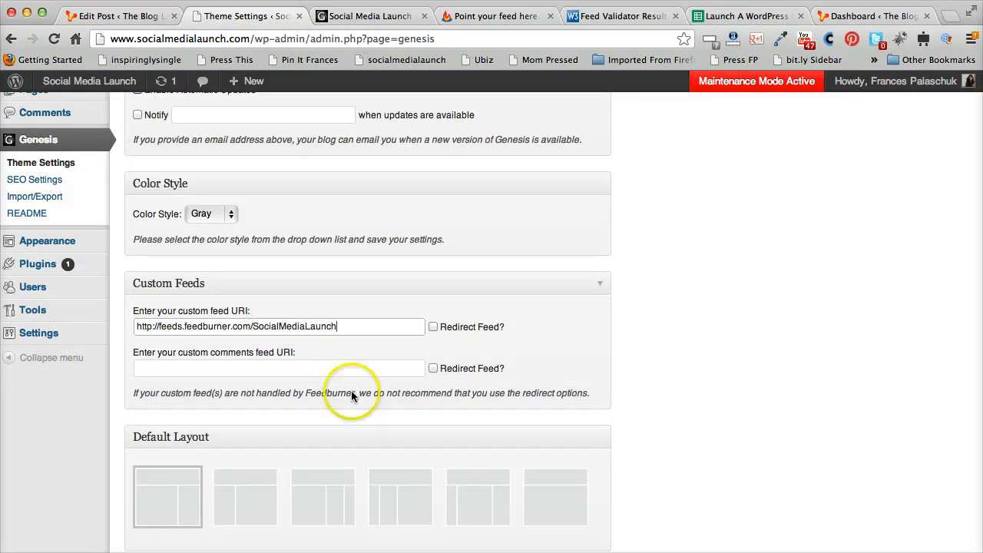
Save the Genesis theme settings
{"action": "left_click", "coordinate": [358, 415]}
{"action": "scroll", "coordinate": [359, 415], "scroll_direction": "down", "scroll_amount": 10}
{"action": "scroll", "coordinate": [360, 415], "scroll_direction": "down", "scroll_amount": 15}
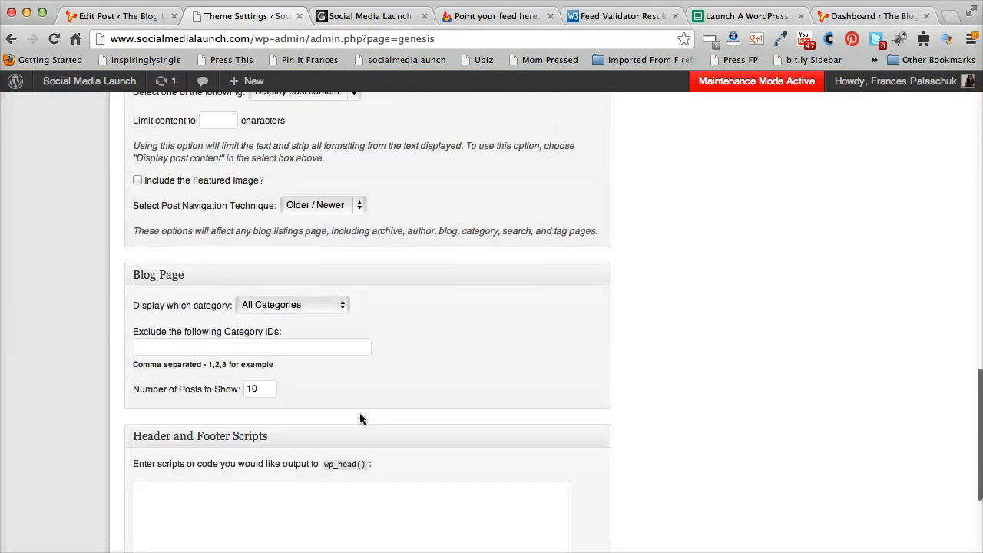
{"action": "left_click", "coordinate": [480, 510]}
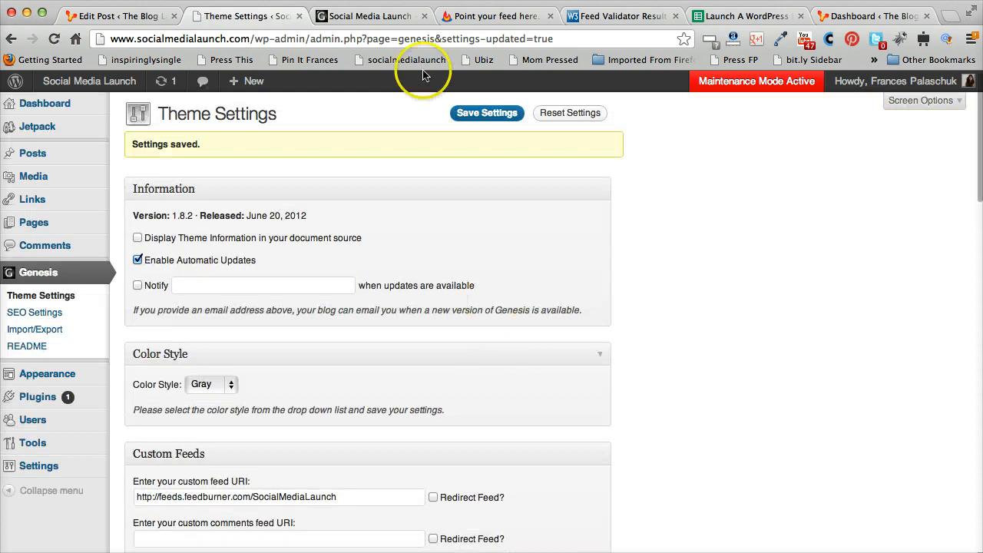
Reload the site's front page and review it
{"action": "left_click", "coordinate": [365, 16]}
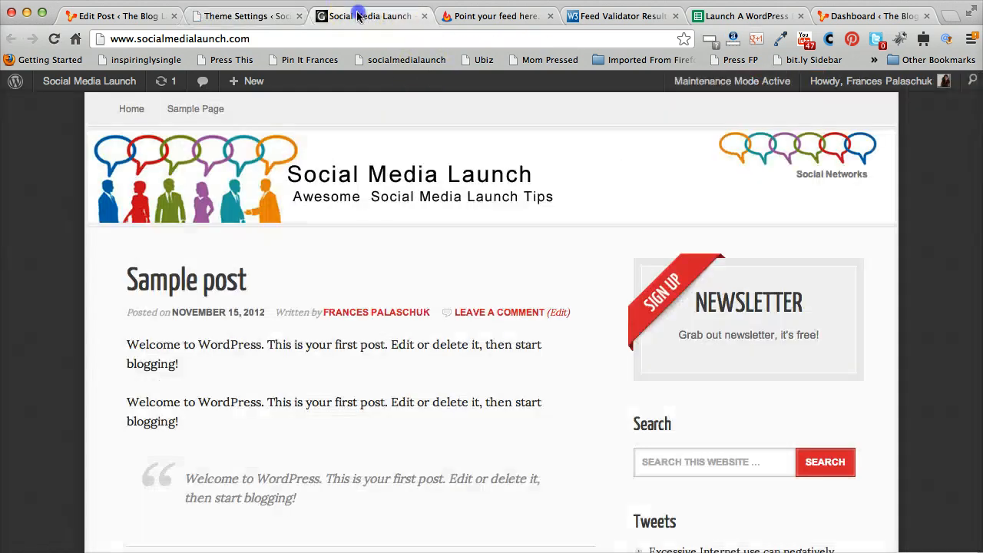
{"action": "left_click", "coordinate": [336, 122]}
{"action": "right_click", "coordinate": [407, 94]}
{"action": "left_click", "coordinate": [419, 129]}
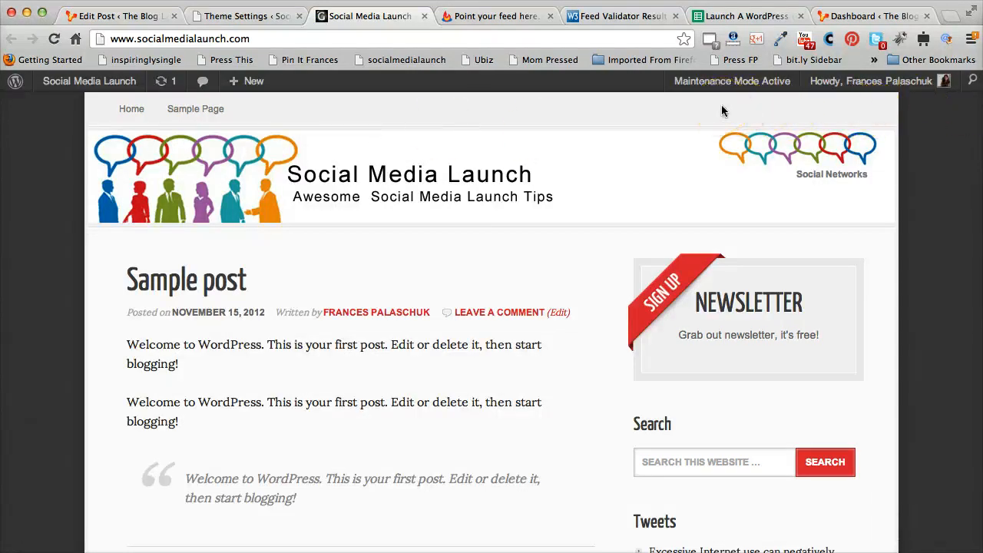
{"action": "scroll", "coordinate": [721, 104], "scroll_direction": "down", "scroll_amount": 10}
{"action": "scroll", "coordinate": [721, 105], "scroll_direction": "up", "scroll_amount": 10}
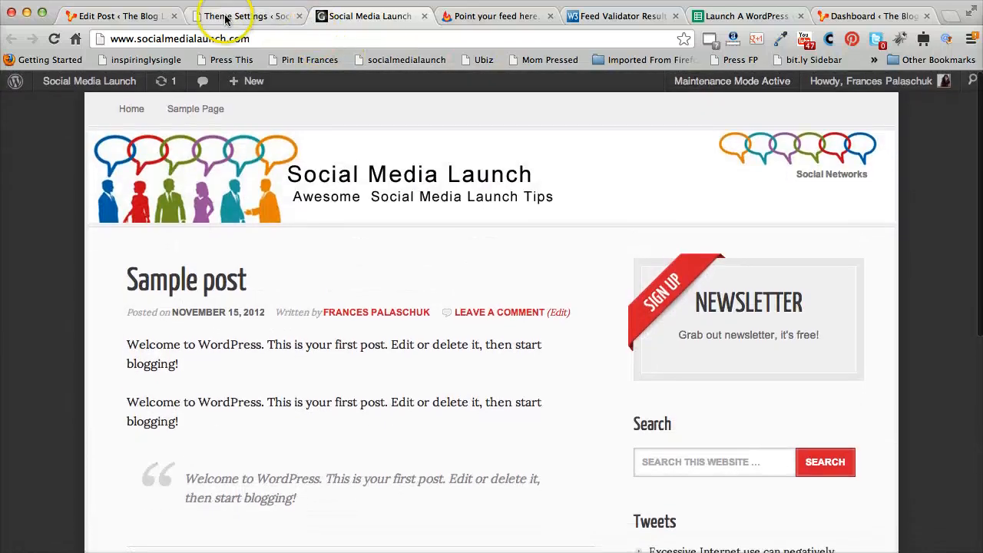
Review the saved custom feed URI and other options on the Theme Settings page
{"action": "left_click", "coordinate": [224, 16]}
{"action": "scroll", "coordinate": [445, 270], "scroll_direction": "down", "scroll_amount": 1}
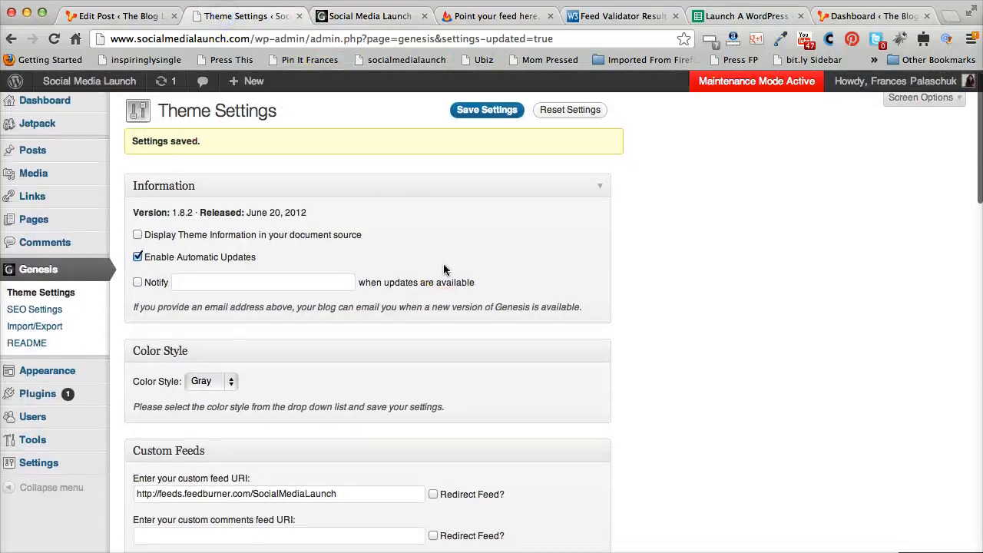
{"action": "scroll", "coordinate": [447, 269], "scroll_direction": "down", "scroll_amount": 5}
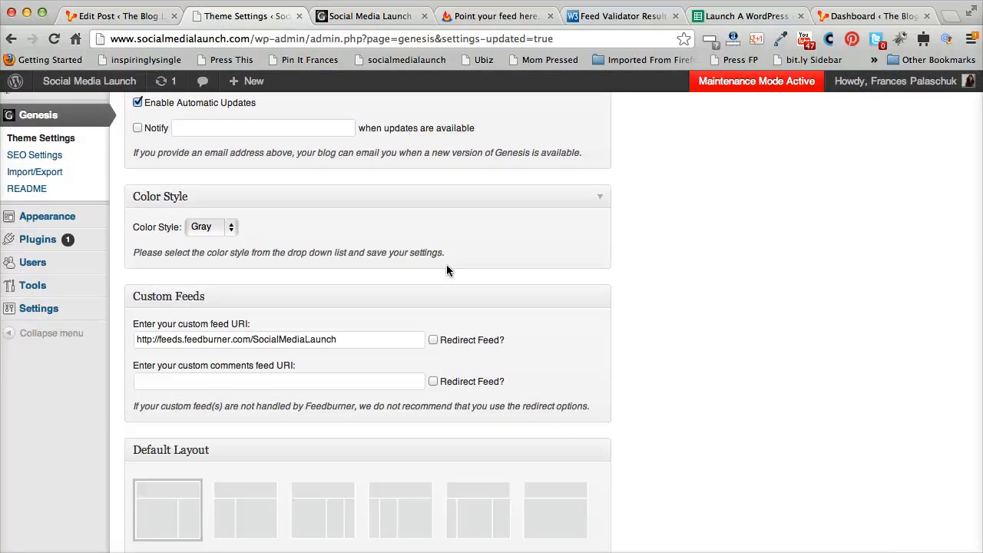
{"action": "scroll", "coordinate": [446, 271], "scroll_direction": "down", "scroll_amount": 4}
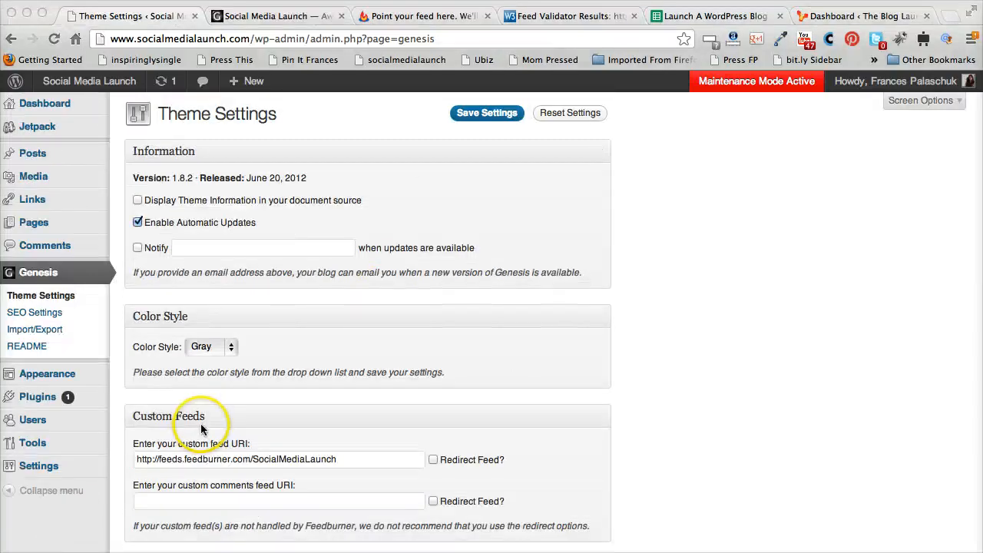
{"action": "scroll", "coordinate": [200, 423], "scroll_direction": "down", "scroll_amount": 9}
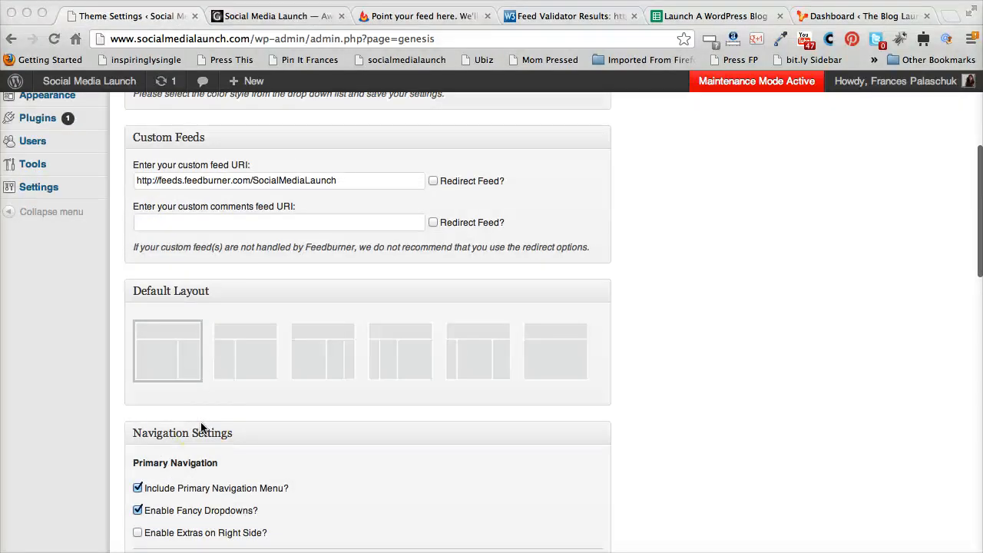
{"action": "left_click", "coordinate": [220, 447]}
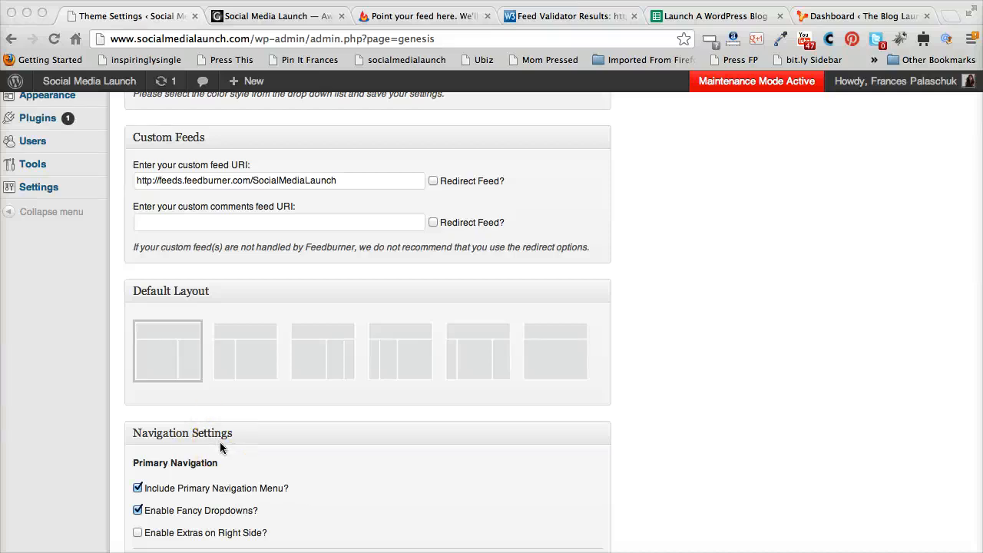
{"action": "scroll", "coordinate": [220, 442], "scroll_direction": "down", "scroll_amount": 2}
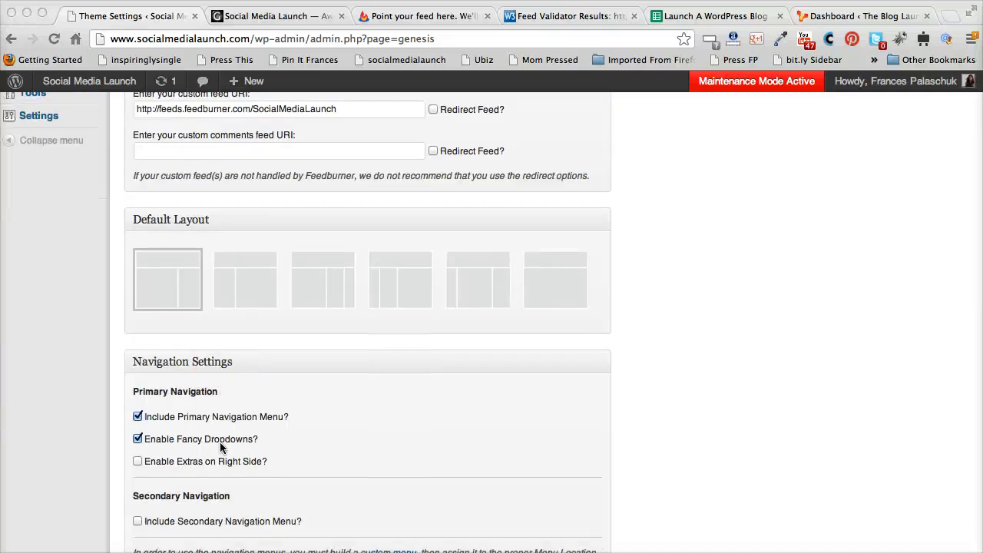
Enable right-side extras in the primary navigation showing RSS feed links, and save the theme settings
{"action": "left_click", "coordinate": [205, 422]}
{"action": "left_click", "coordinate": [138, 462]}
{"action": "left_click", "coordinate": [138, 461]}
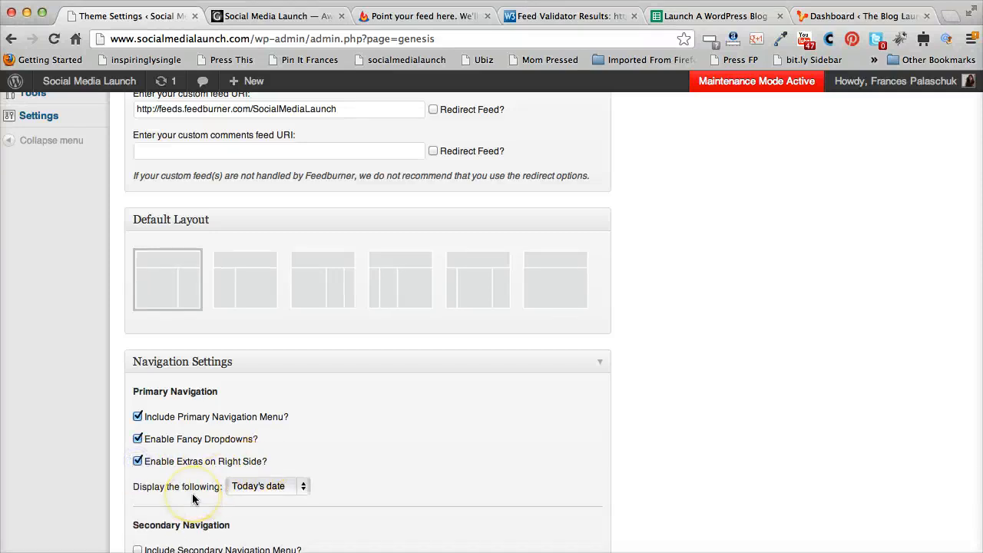
{"action": "left_click", "coordinate": [282, 487]}
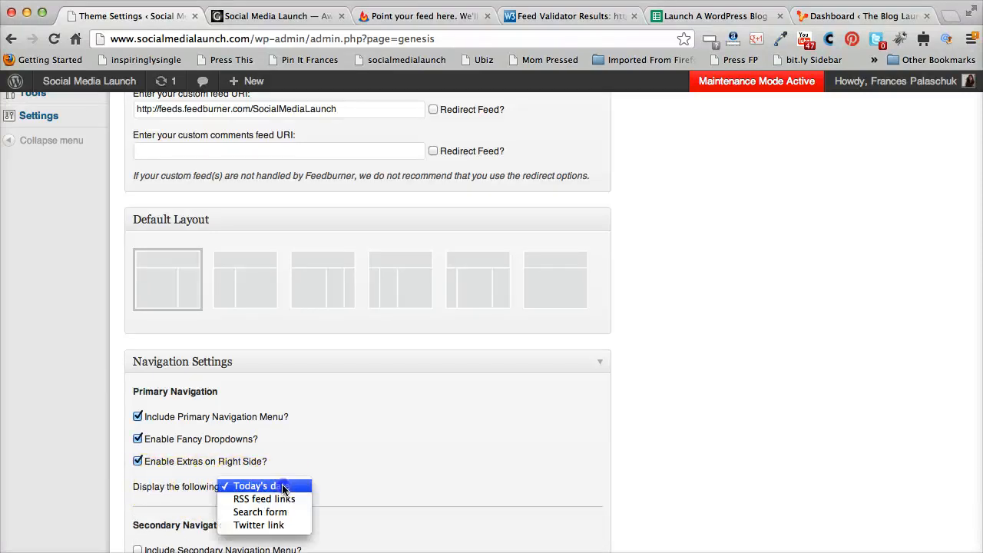
{"action": "left_click", "coordinate": [283, 500]}
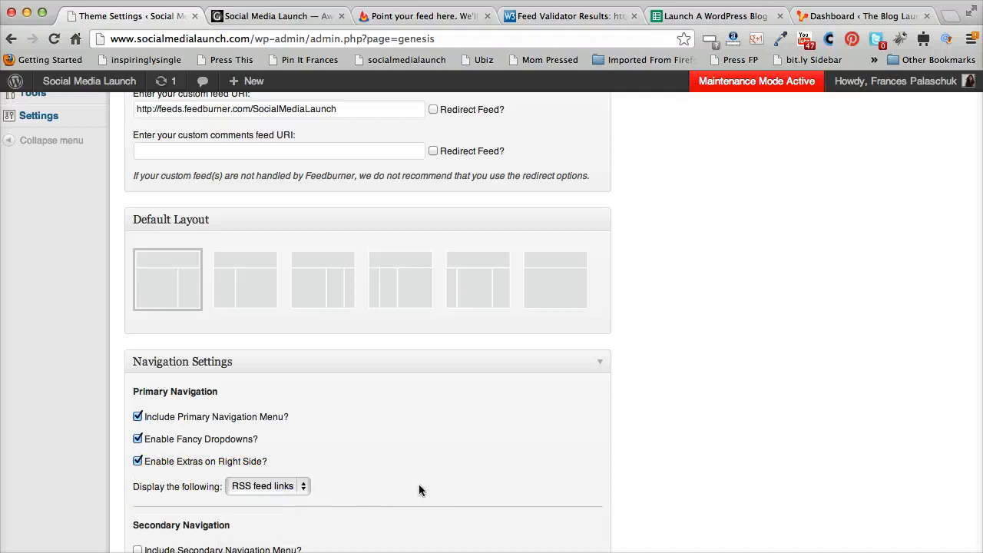
{"action": "scroll", "coordinate": [419, 487], "scroll_direction": "down", "scroll_amount": 15}
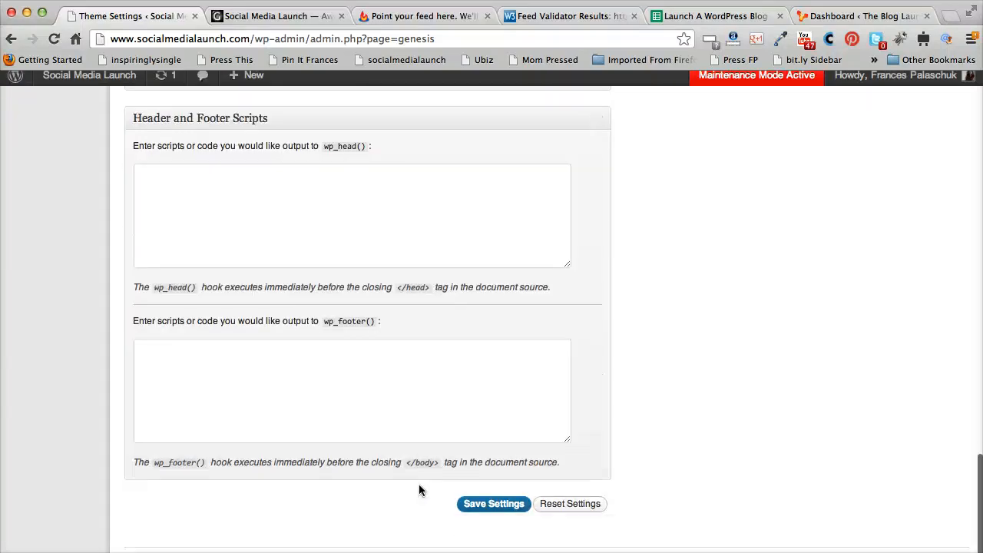
{"action": "left_click", "coordinate": [463, 507]}
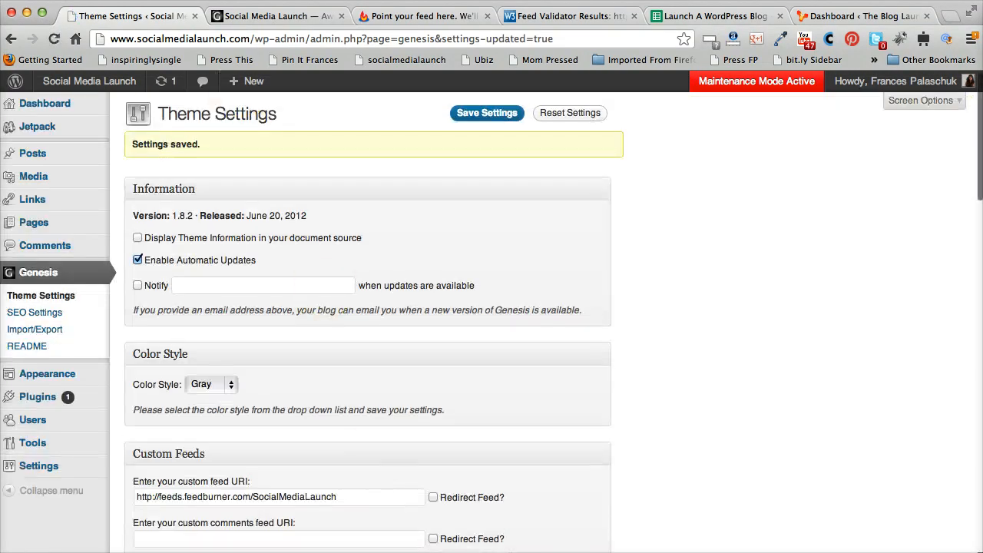
Reload the site's front page and open its comments feed
{"action": "left_click", "coordinate": [258, 16]}
{"action": "right_click", "coordinate": [87, 145]}
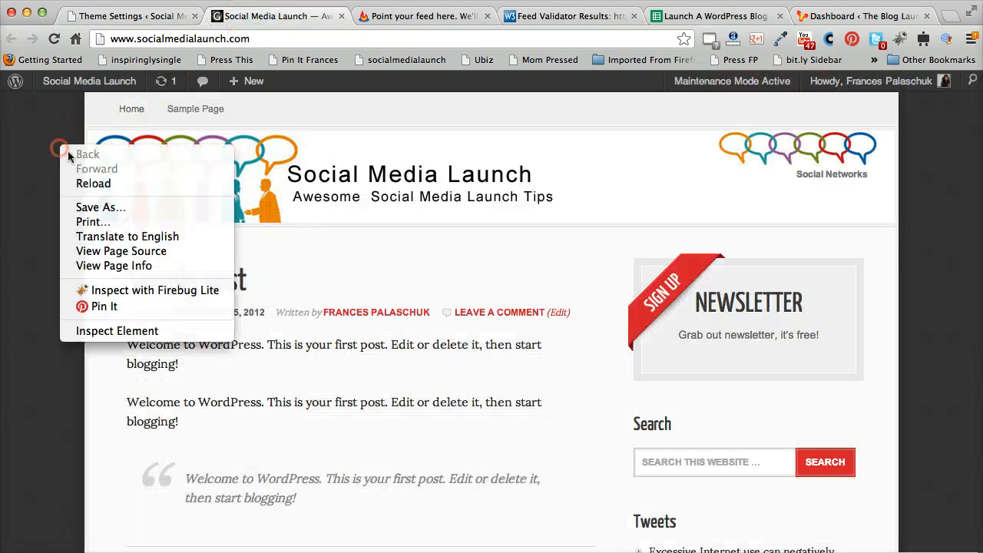
{"action": "left_click", "coordinate": [116, 184]}
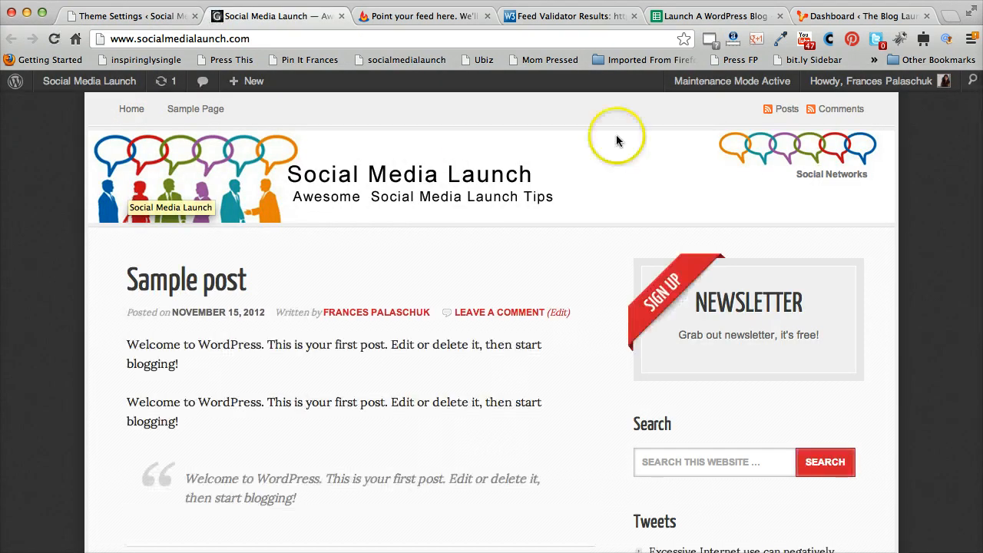
{"action": "left_click", "coordinate": [392, 183]}
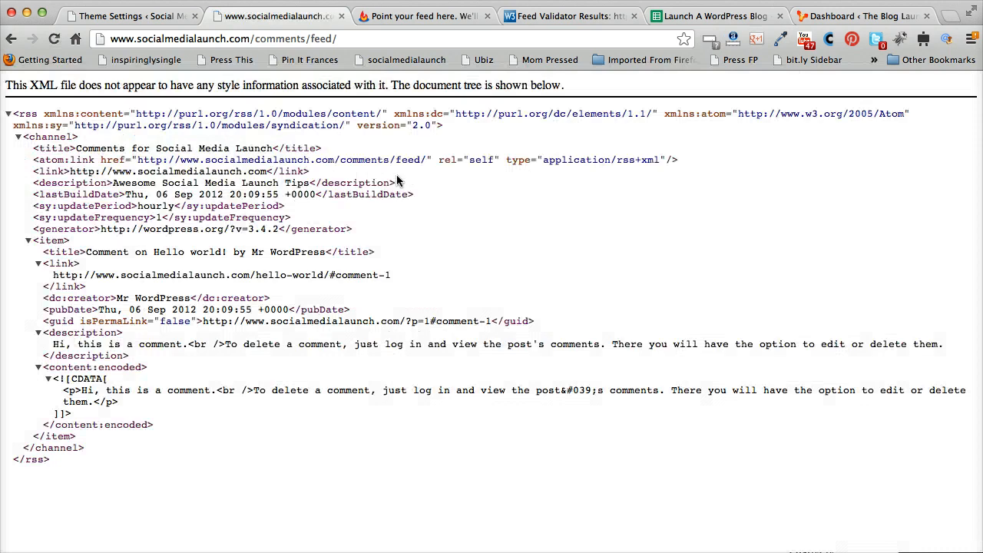
Copy the comments feed address from the browser's address bar
{"action": "left_click", "coordinate": [265, 38]}
{"action": "right_click", "coordinate": [278, 38]}
{"action": "left_click", "coordinate": [307, 59]}
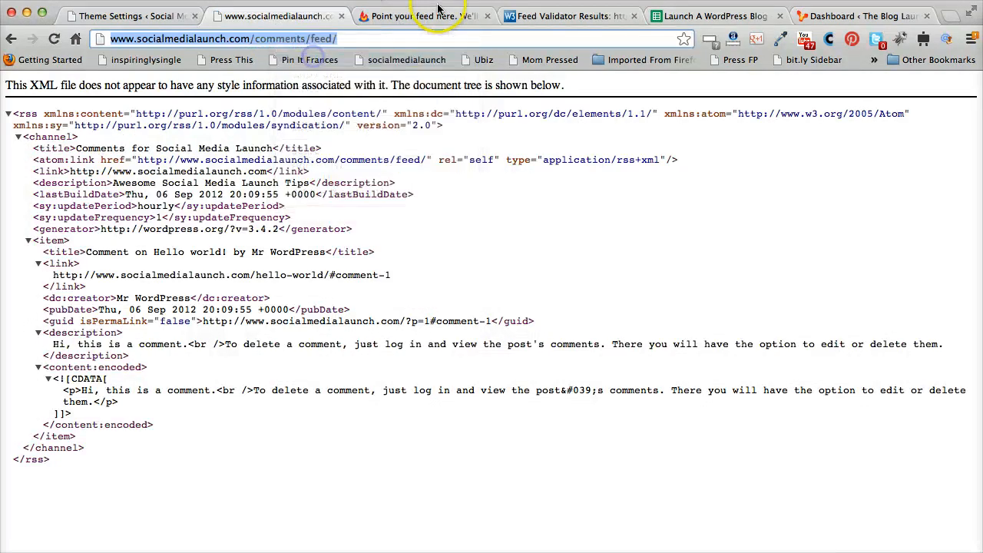
Paste the comments feed address into the W3C Feed Validation Service and check it
{"action": "left_click", "coordinate": [438, 11]}
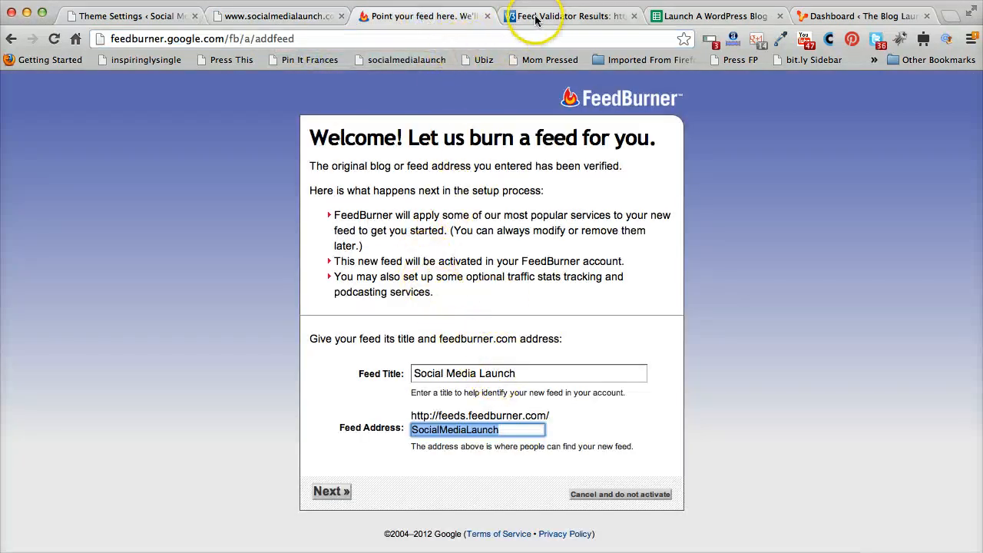
{"action": "left_click", "coordinate": [536, 17]}
{"action": "right_click", "coordinate": [458, 192]}
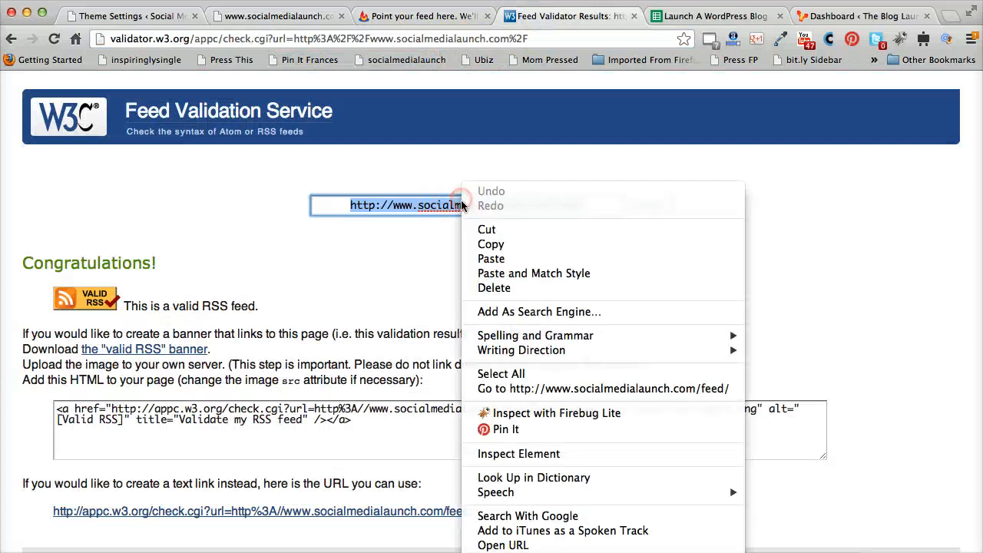
{"action": "left_click", "coordinate": [494, 261]}
{"action": "left_click", "coordinate": [660, 207]}
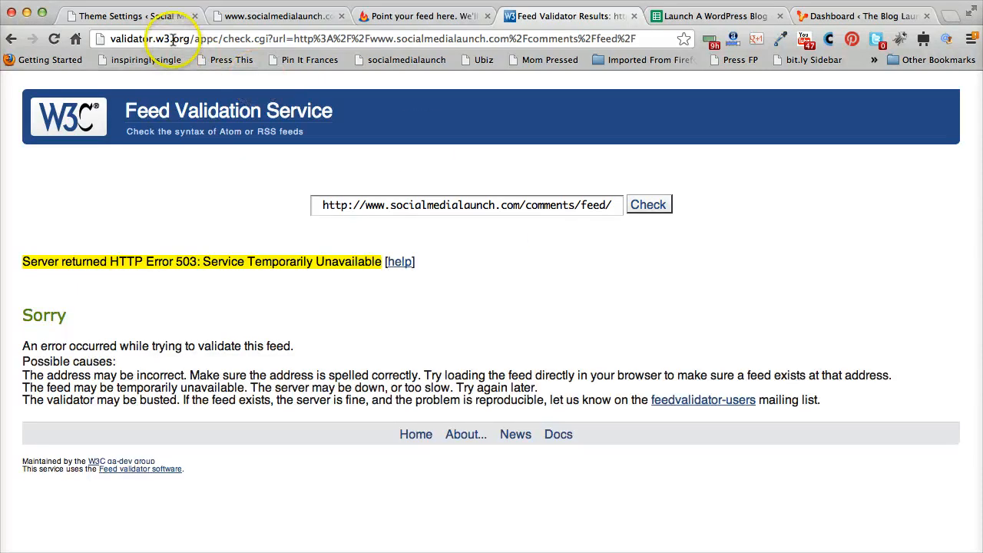
Deactivate the Ultimate Maintenance Mode plugin in the installed plugins list
{"action": "left_click", "coordinate": [136, 16]}
{"action": "mouse_move", "coordinate": [67, 394]}
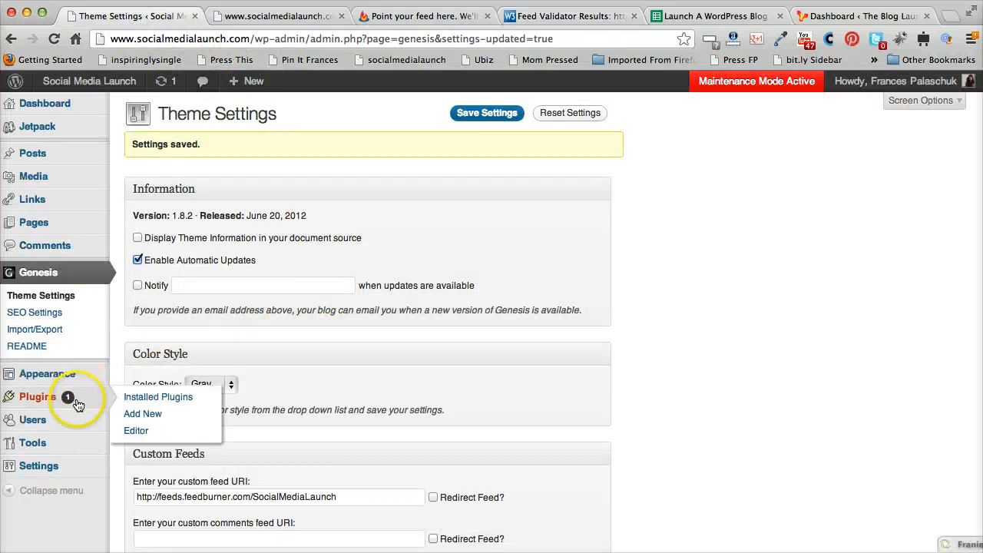
{"action": "left_click", "coordinate": [175, 396]}
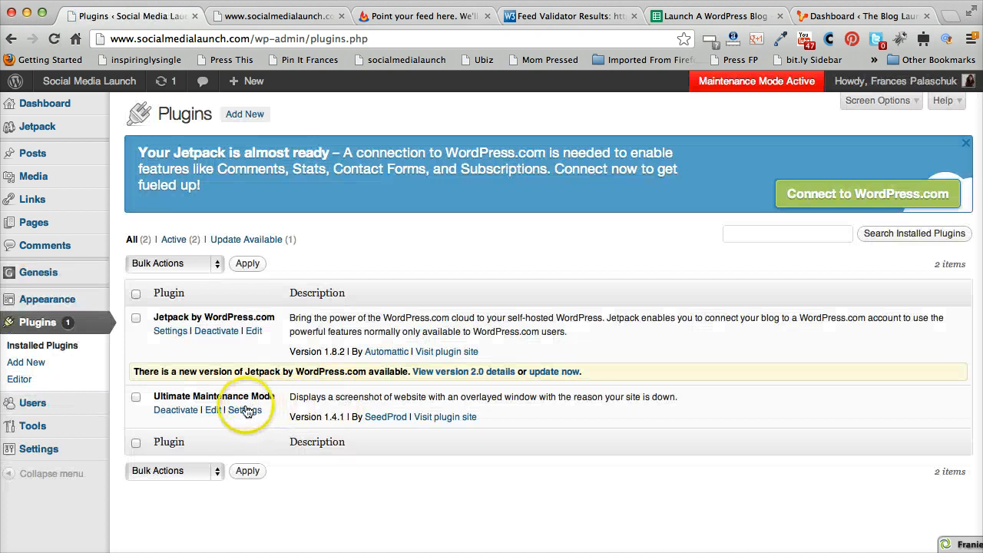
{"action": "left_click", "coordinate": [186, 413]}
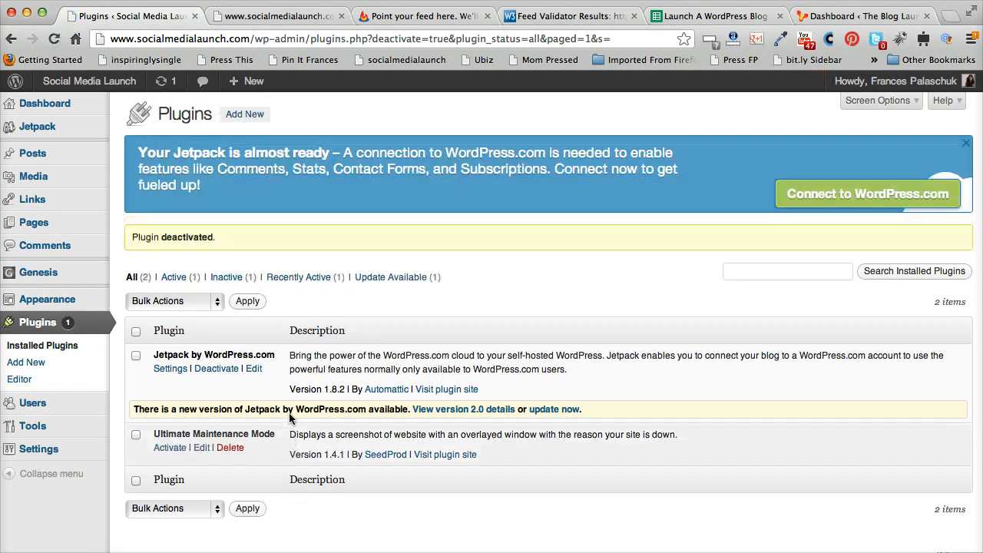
Re-check the comments feed address in the Feed Validation Service
{"action": "left_click", "coordinate": [578, 18]}
{"action": "left_click", "coordinate": [648, 204]}
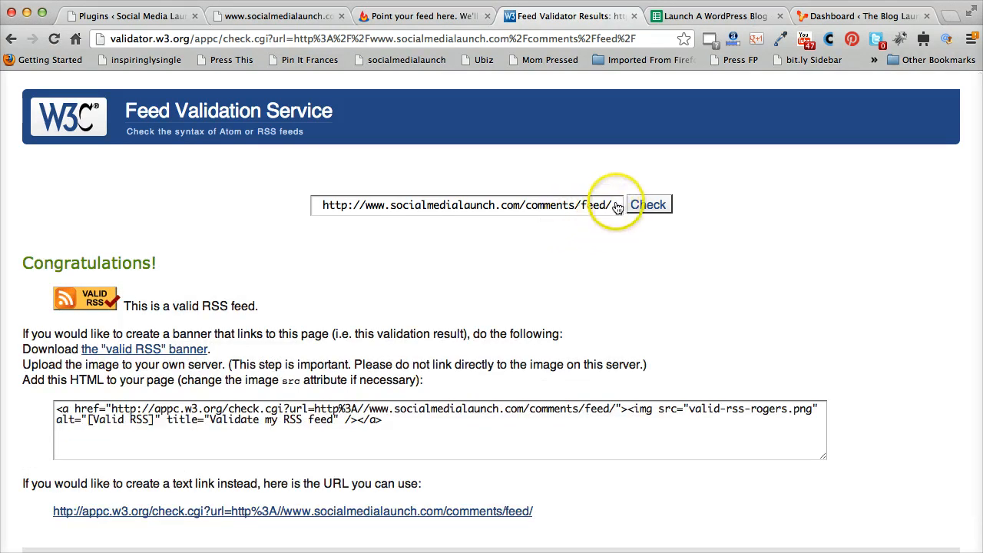
{"action": "left_click", "coordinate": [329, 207]}
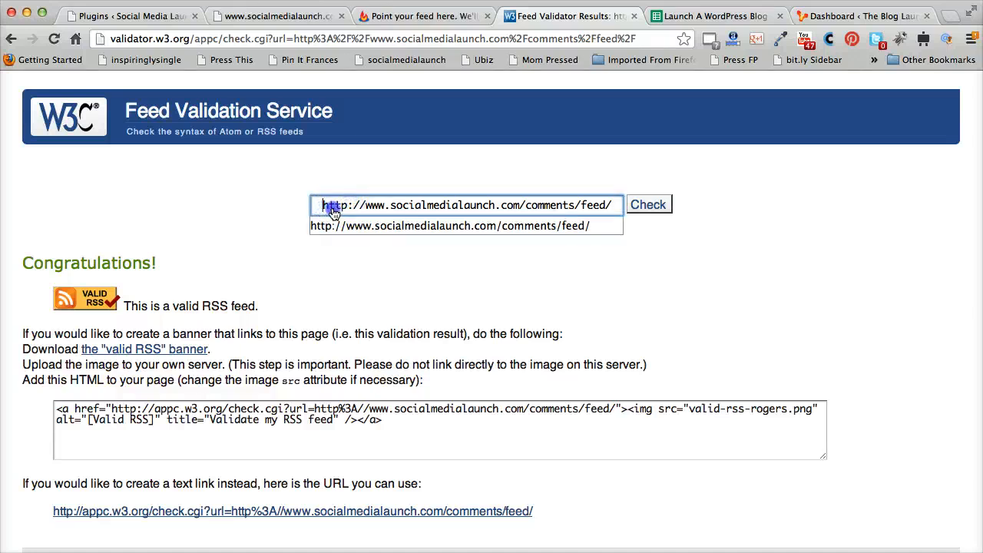
{"action": "left_click_drag", "start_coordinate": [322, 206], "coordinate": [596, 206]}
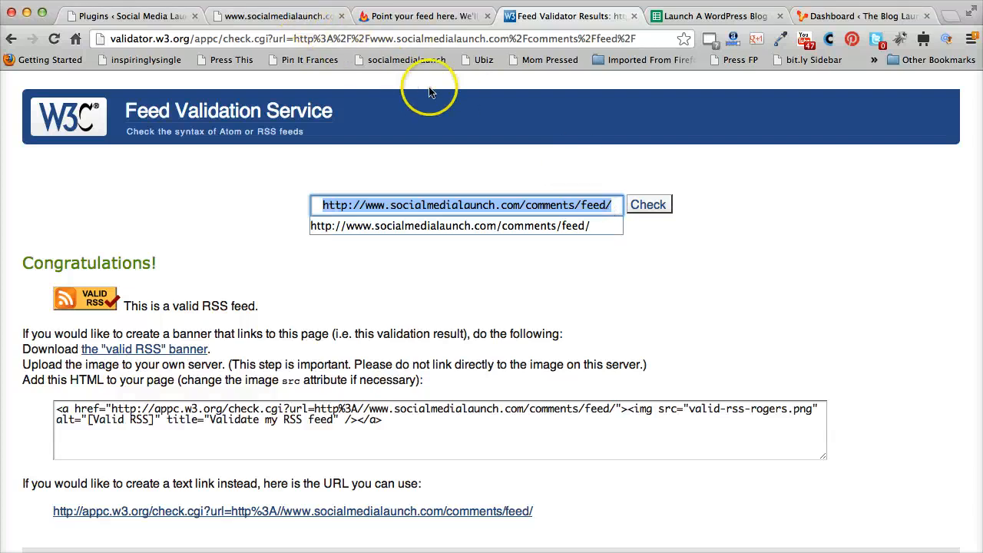
Try to activate the FeedBurner feed with the SocialMediaLaunch feed address
{"action": "left_click", "coordinate": [421, 16]}
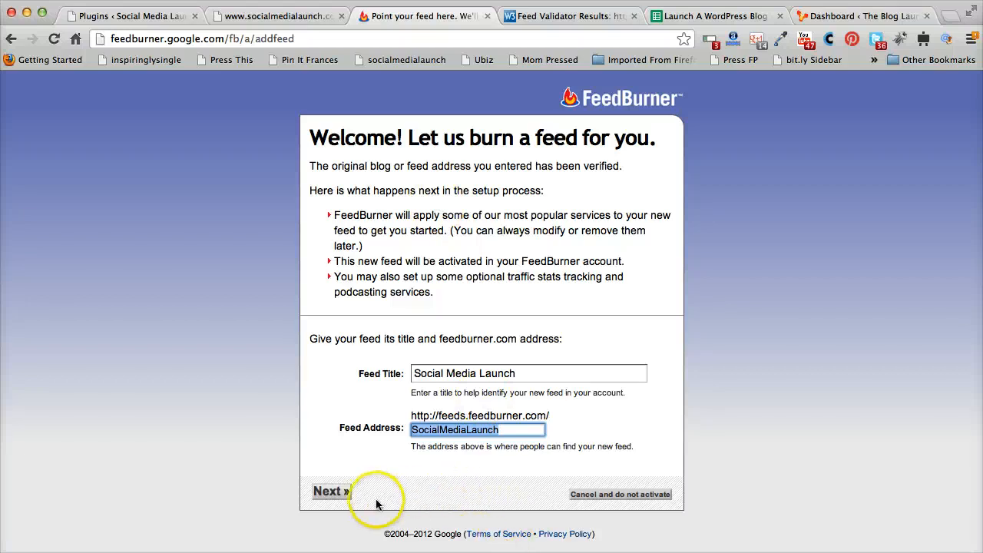
{"action": "left_click", "coordinate": [331, 490]}
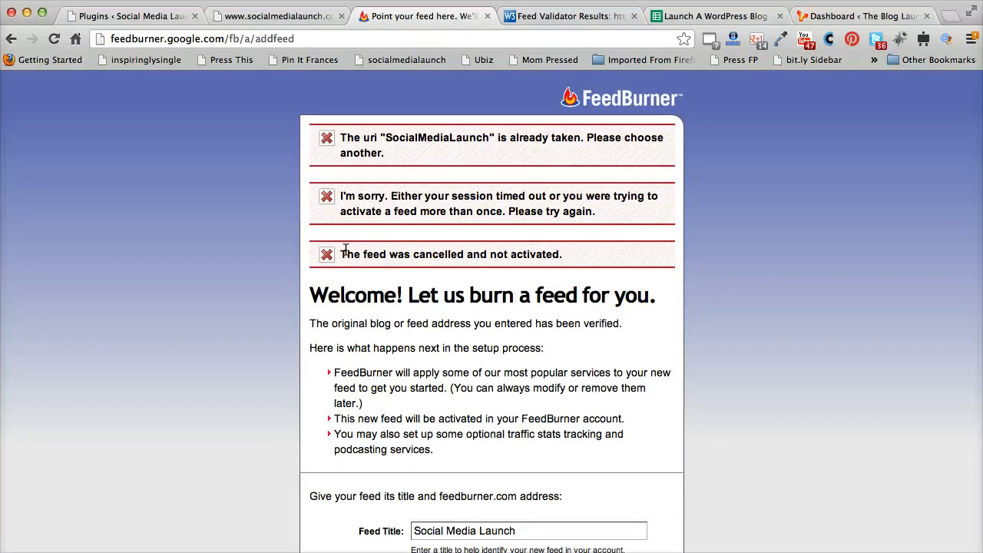
{"action": "left_click", "coordinate": [373, 368]}
{"action": "scroll", "coordinate": [373, 368], "scroll_direction": "down", "scroll_amount": 3}
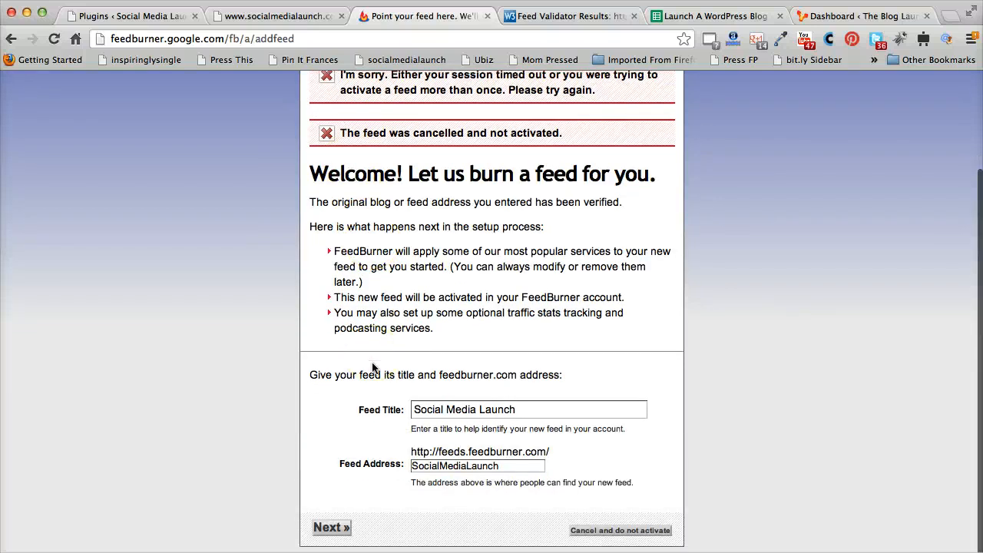
{"action": "scroll", "coordinate": [373, 368], "scroll_direction": "down", "scroll_amount": 1}
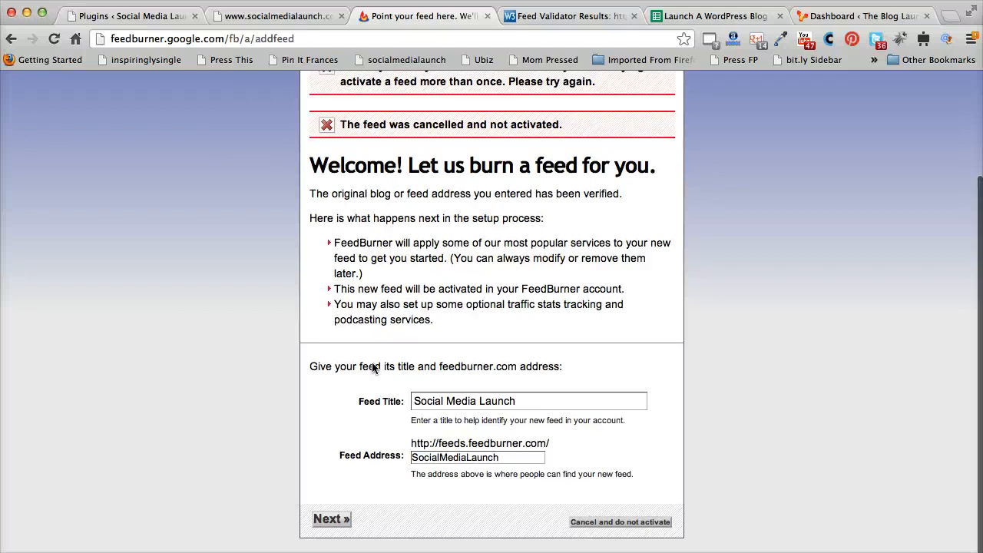
{"action": "scroll", "coordinate": [373, 368], "scroll_direction": "up", "scroll_amount": 4}
{"action": "scroll", "coordinate": [373, 367], "scroll_direction": "down", "scroll_amount": 4}
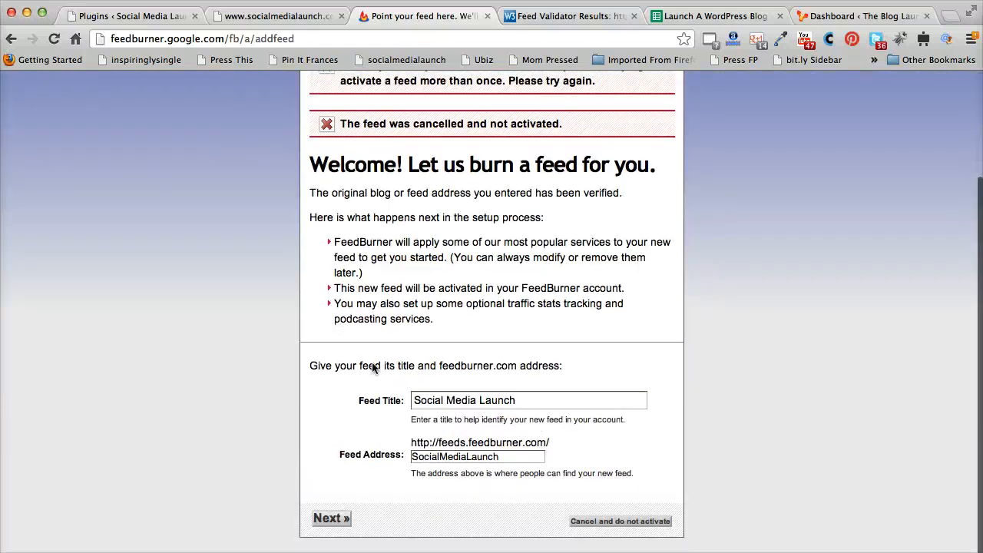
{"action": "left_click", "coordinate": [348, 511]}
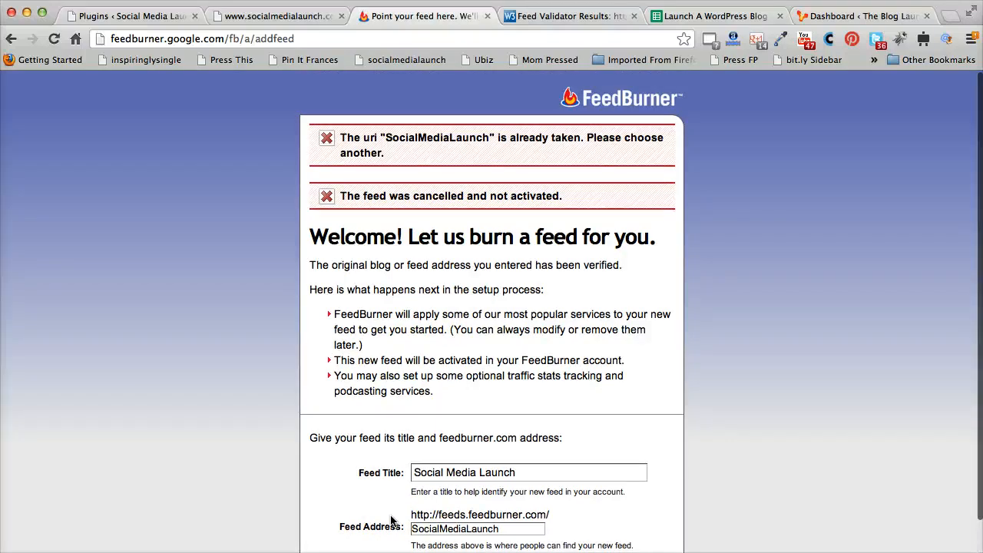
Change the FeedBurner feed address to TheSocialMediaLaunch and activate the feed
{"action": "scroll", "coordinate": [391, 521], "scroll_direction": "down", "scroll_amount": 3}
{"action": "scroll", "coordinate": [391, 522], "scroll_direction": "up", "scroll_amount": 3}
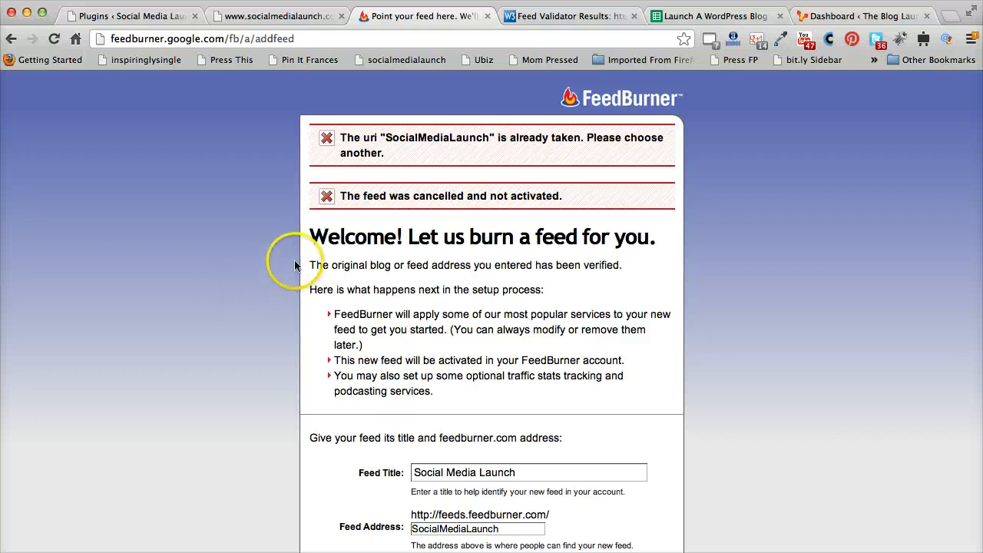
{"action": "scroll", "coordinate": [261, 261], "scroll_direction": "down", "scroll_amount": 2}
{"action": "left_click_drag", "start_coordinate": [415, 457], "coordinate": [533, 474]}
{"action": "type", "text": "The"}
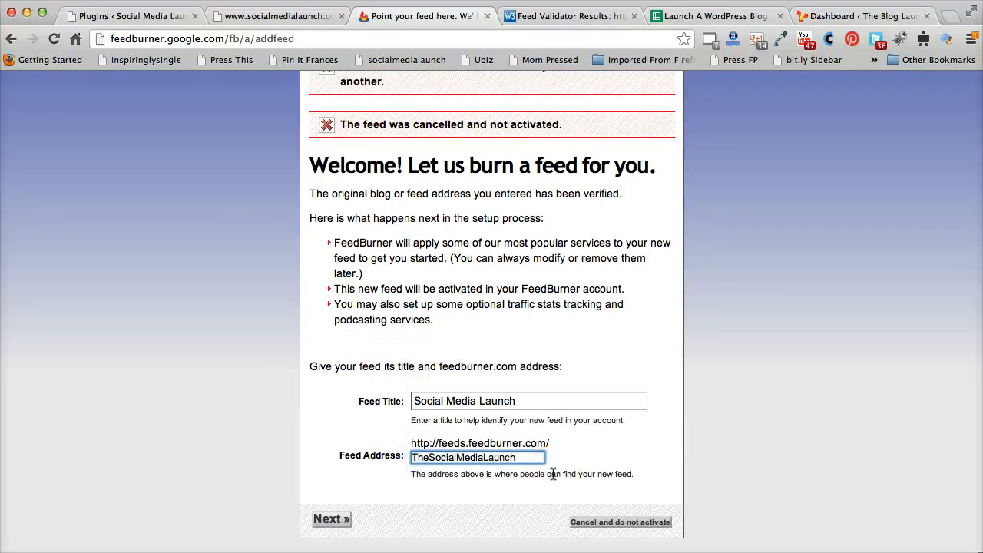
{"action": "left_click", "coordinate": [332, 521]}
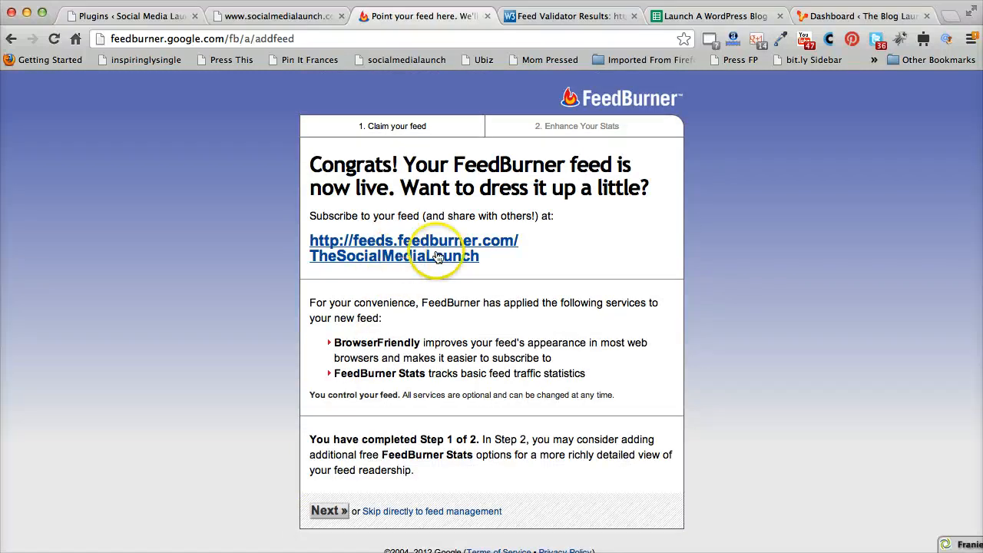
Copy the new FeedBurner feed URL
{"action": "left_click_drag", "start_coordinate": [520, 256], "coordinate": [319, 241]}
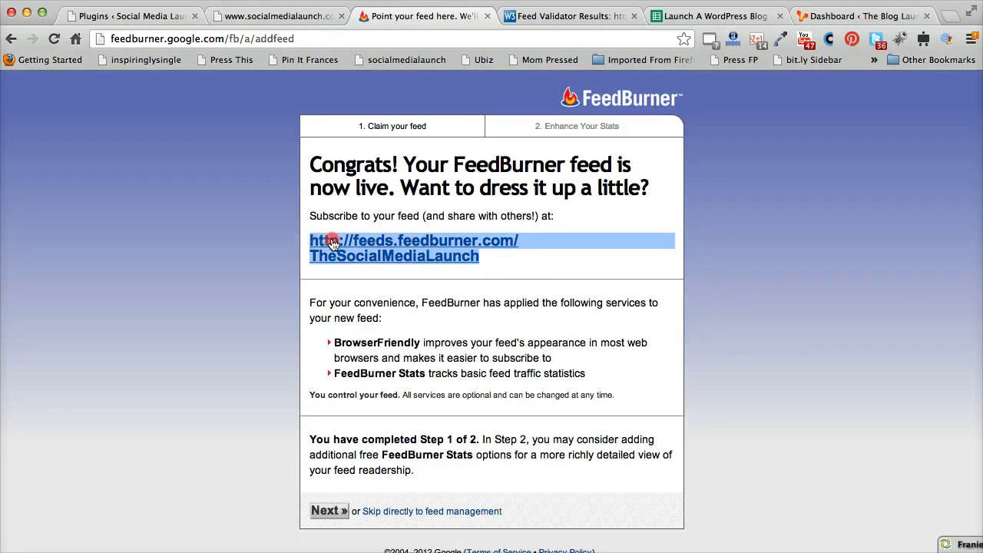
{"action": "right_click", "coordinate": [330, 241]}
{"action": "left_click", "coordinate": [388, 317]}
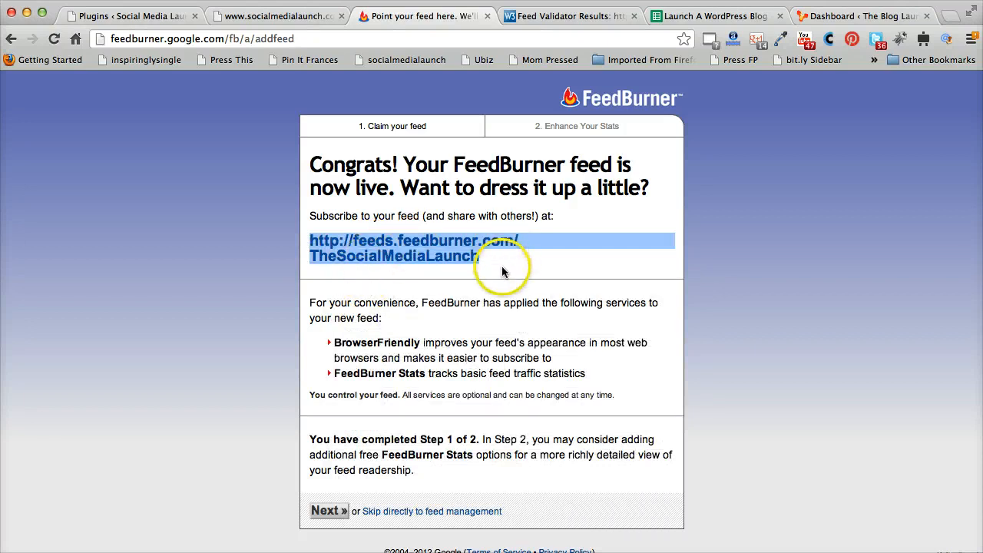
{"action": "left_click", "coordinate": [124, 17]}
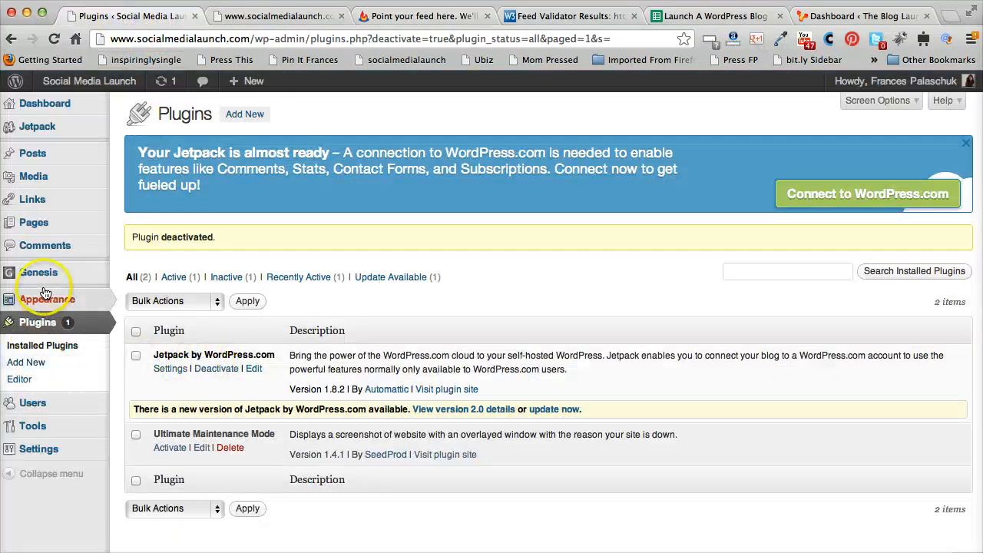
{"action": "mouse_move", "coordinate": [34, 271]}
{"action": "left_click", "coordinate": [178, 270]}
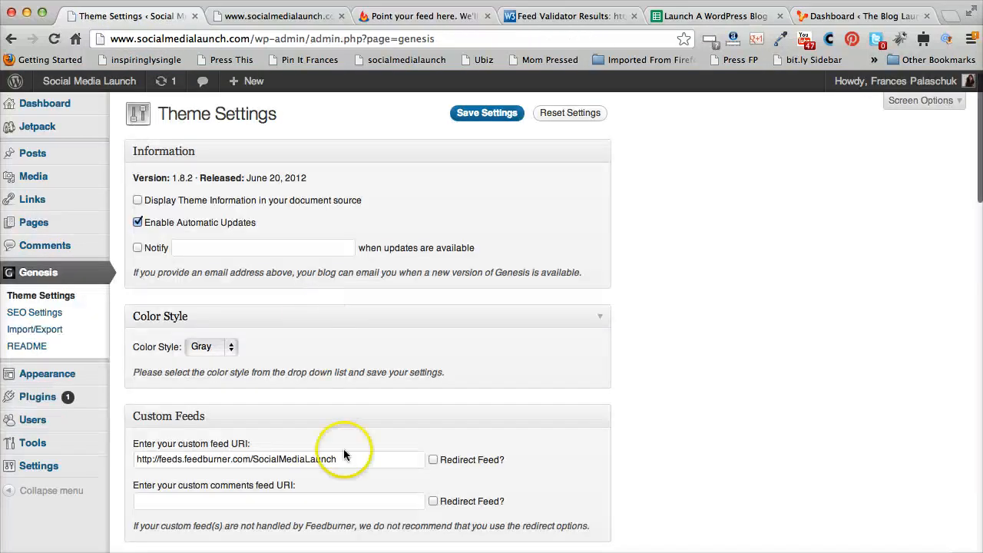
{"action": "left_click_drag", "start_coordinate": [350, 455], "coordinate": [32, 457]}
{"action": "key", "text": "super+v"}
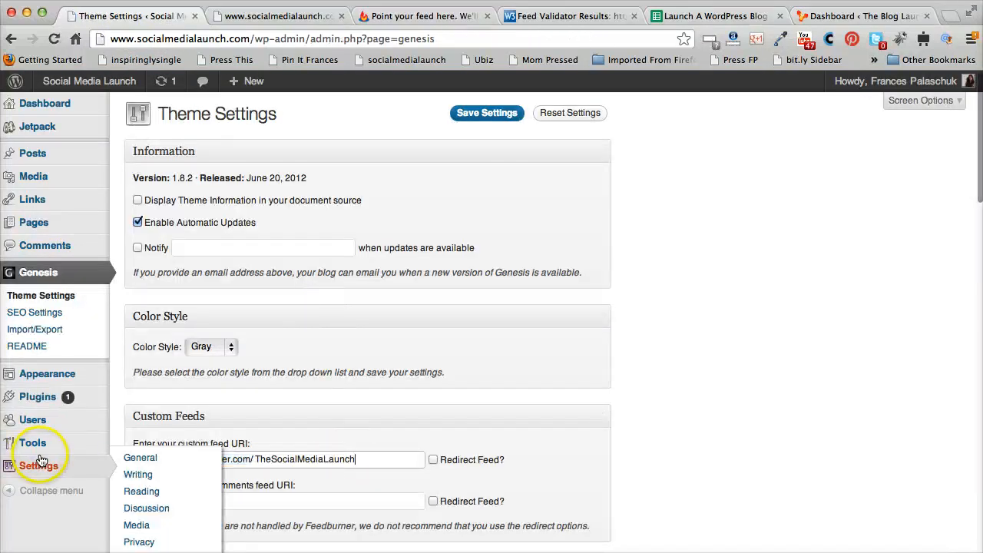
{"action": "scroll", "coordinate": [508, 390], "scroll_direction": "down", "scroll_amount": 20}
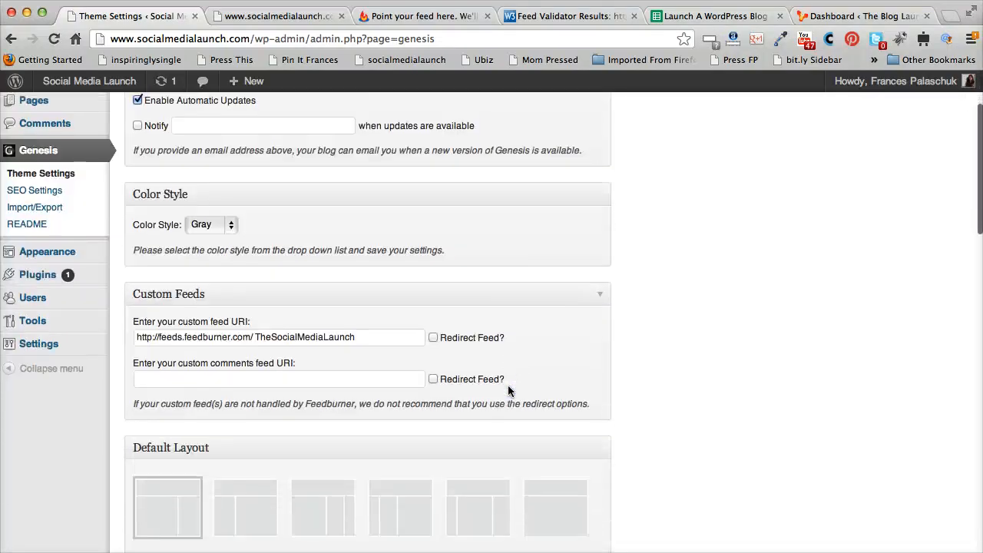
{"action": "scroll", "coordinate": [508, 391], "scroll_direction": "down", "scroll_amount": 3}
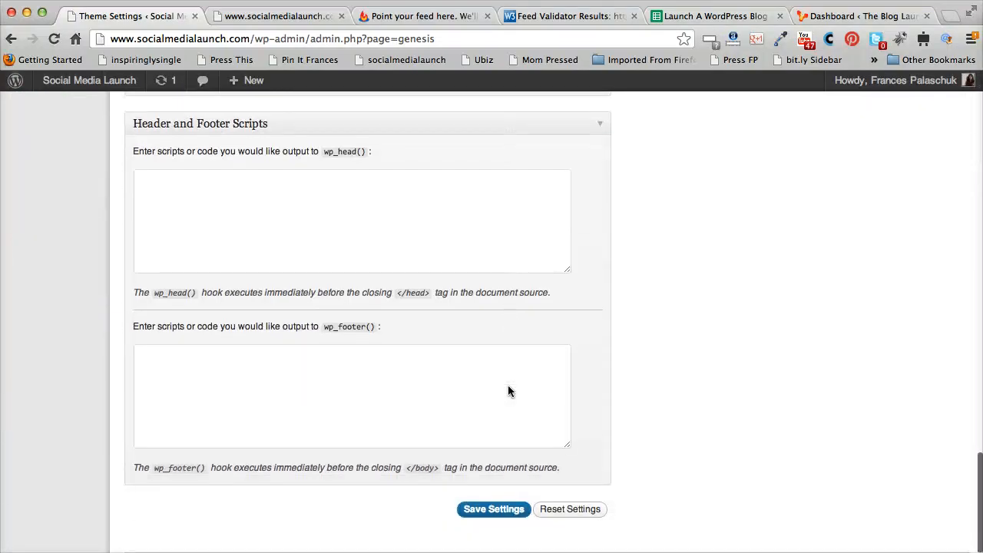
{"action": "left_click", "coordinate": [495, 510]}
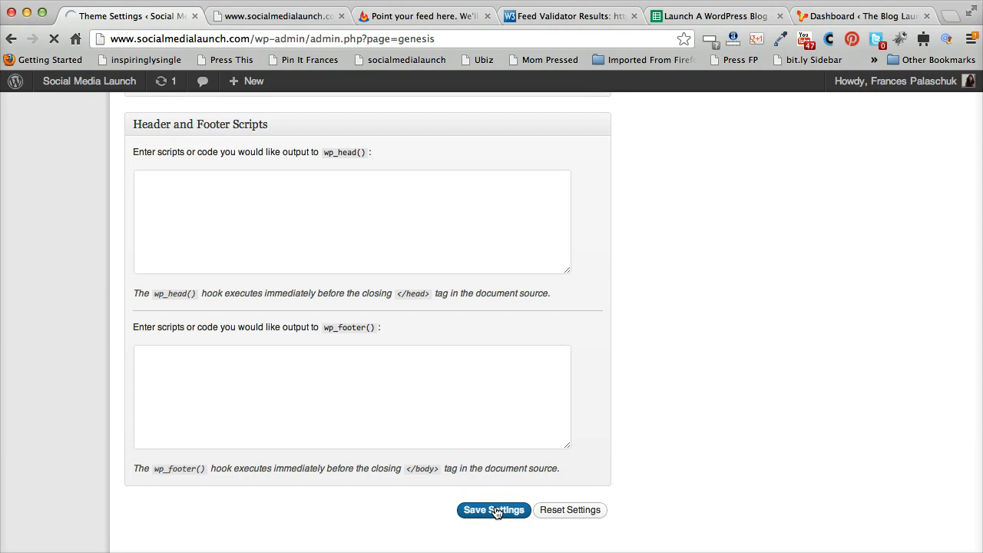
Copy the comments feed address from the Feed Validation Service's URL field
{"action": "left_click", "coordinate": [559, 16]}
{"action": "right_click", "coordinate": [488, 213]}
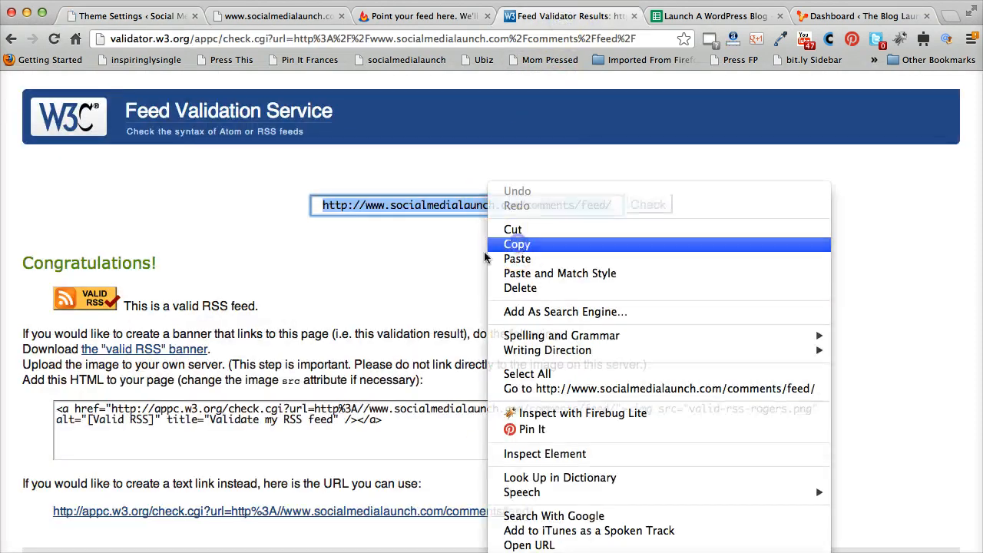
{"action": "left_click", "coordinate": [514, 244]}
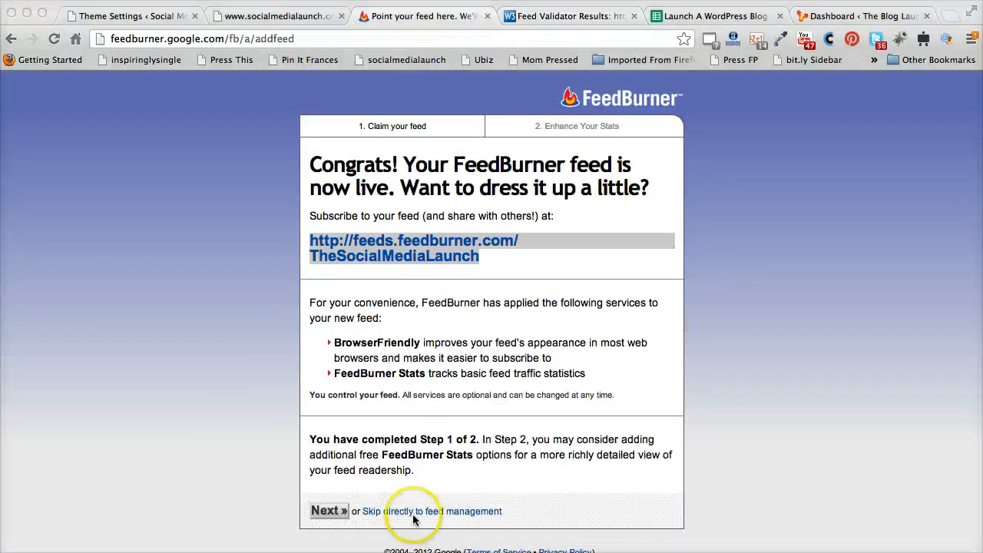
Continue past the FeedBurner stats options to finish setting up the main feed
{"action": "left_click", "coordinate": [325, 512]}
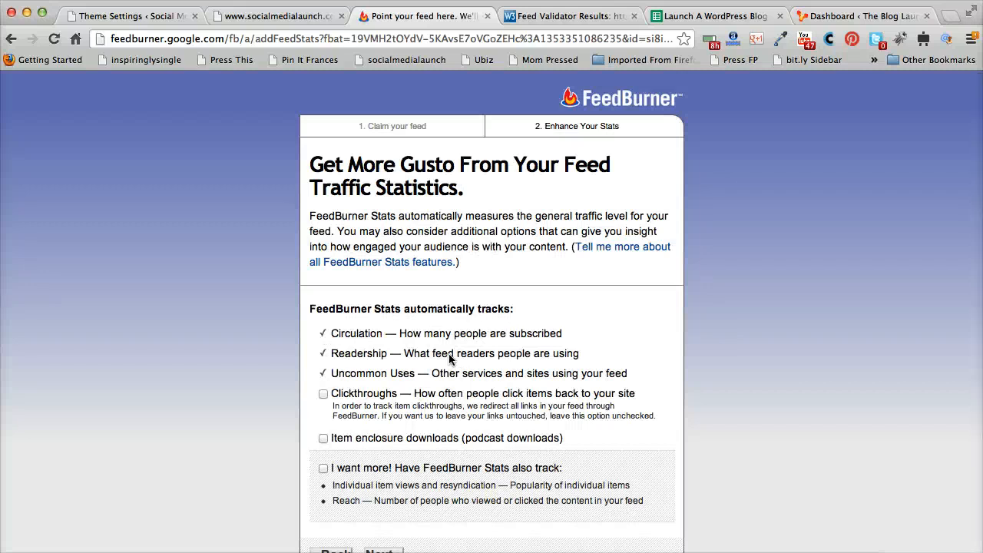
{"action": "scroll", "coordinate": [450, 358], "scroll_direction": "down", "scroll_amount": 2}
{"action": "left_click", "coordinate": [393, 521]}
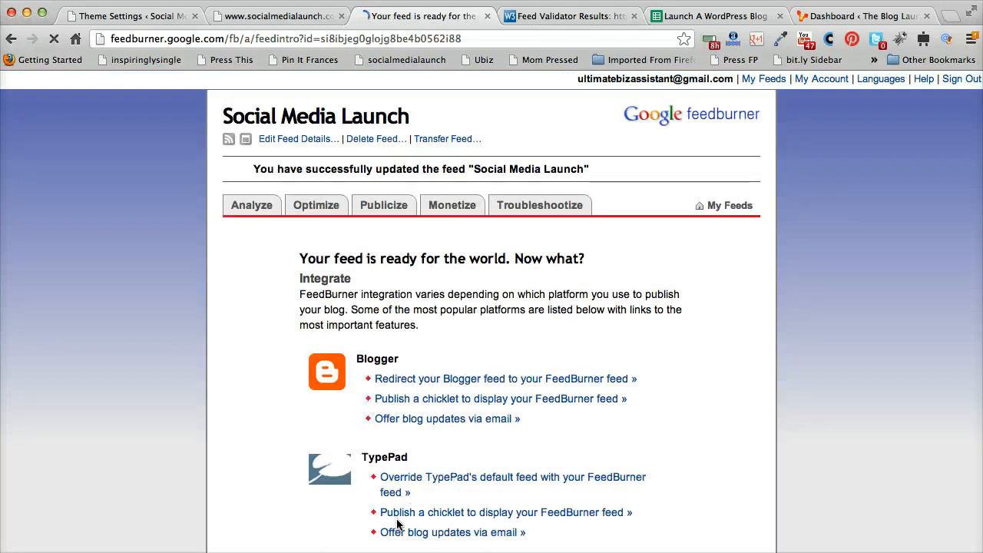
{"action": "scroll", "coordinate": [397, 522], "scroll_direction": "down", "scroll_amount": 5}
{"action": "scroll", "coordinate": [397, 522], "scroll_direction": "up", "scroll_amount": 5}
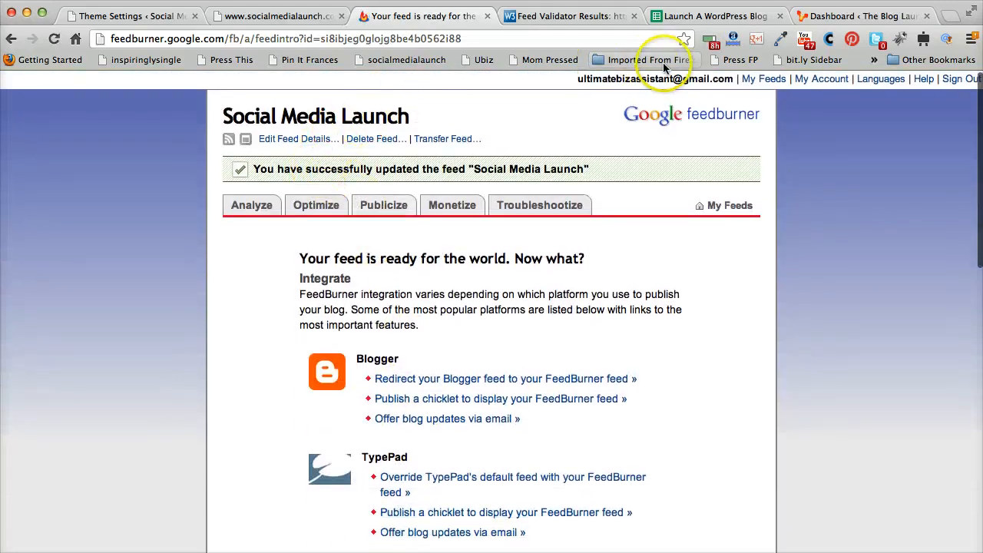
Start burning a new feed from My Feeds using the pasted comments feed address
{"action": "left_click", "coordinate": [779, 83]}
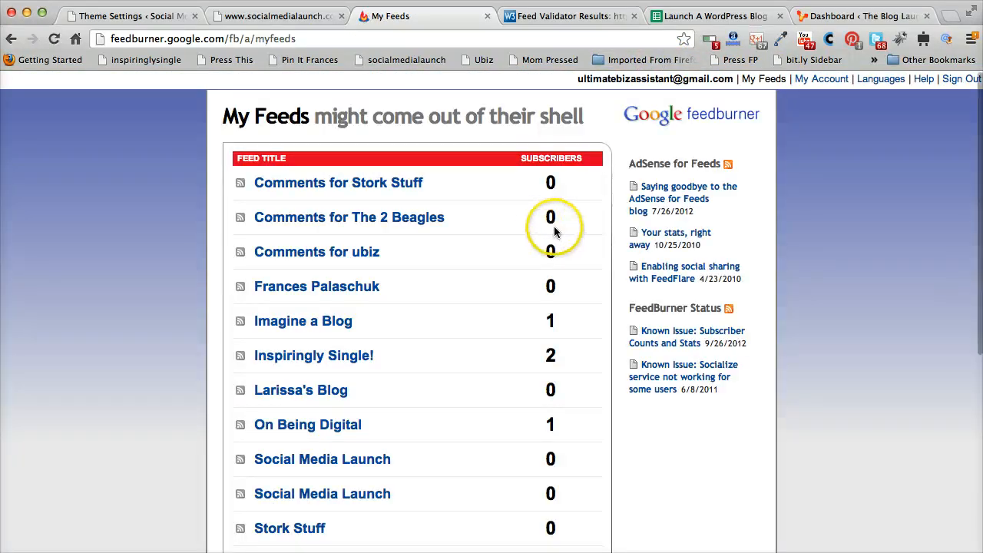
{"action": "scroll", "coordinate": [553, 246], "scroll_direction": "down", "scroll_amount": 6}
{"action": "left_click", "coordinate": [384, 318]}
{"action": "right_click", "coordinate": [383, 317]}
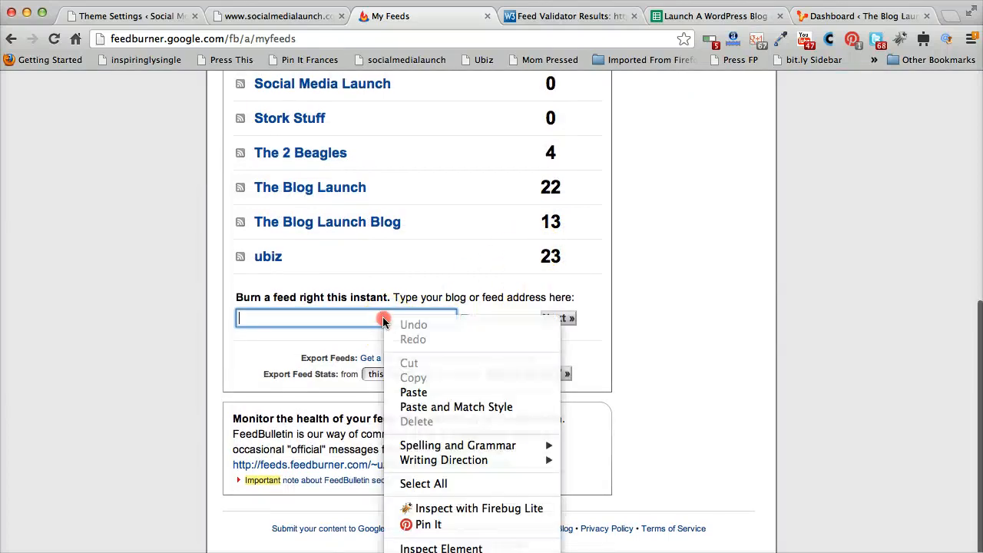
{"action": "left_click", "coordinate": [413, 393]}
{"action": "left_click", "coordinate": [557, 321]}
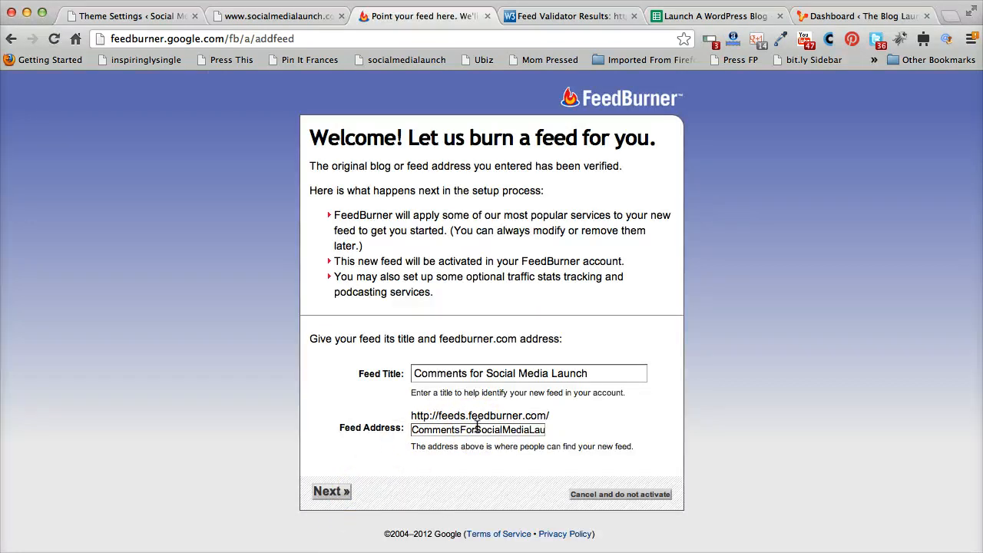
Try to burn the comments feed titled Comments for The Social Media Launch at address CommentsForTheSocialMediaLaunch
{"action": "double_click", "coordinate": [477, 429]}
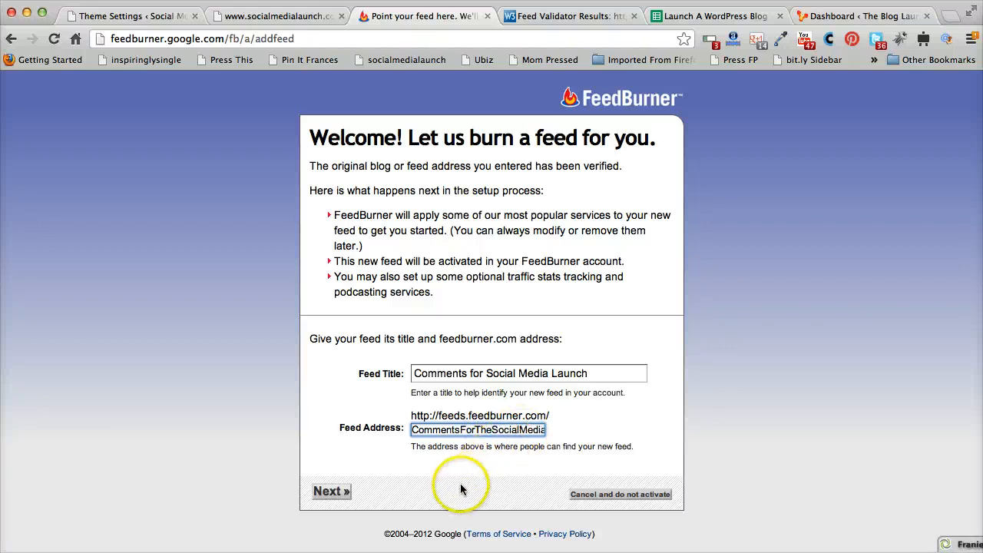
{"action": "left_click", "coordinate": [485, 373]}
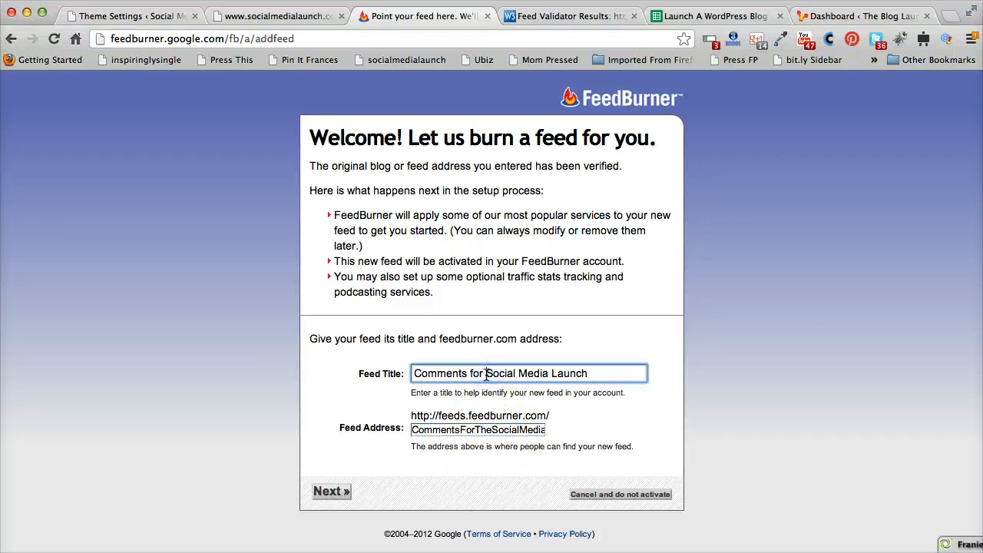
{"action": "type", "text": "The"}
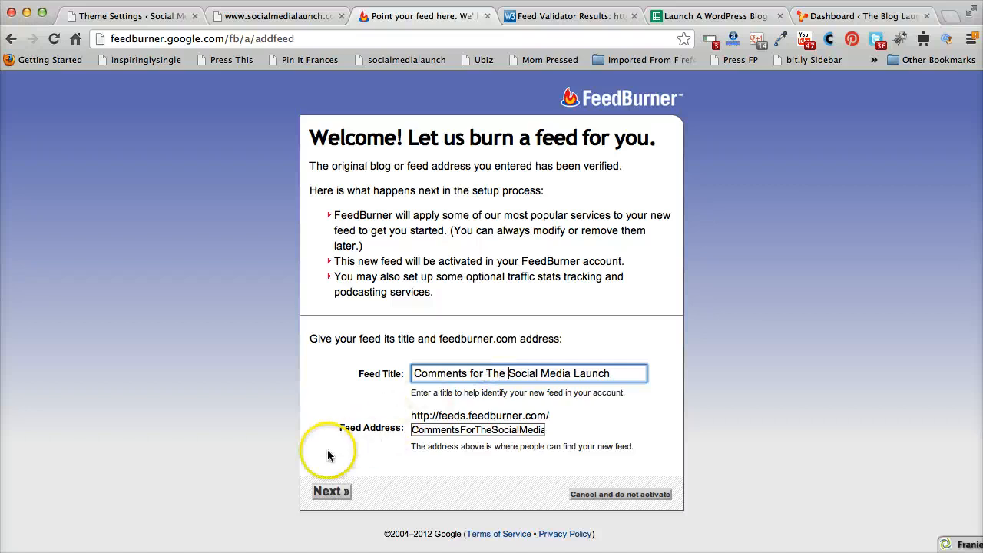
{"action": "left_click", "coordinate": [346, 491]}
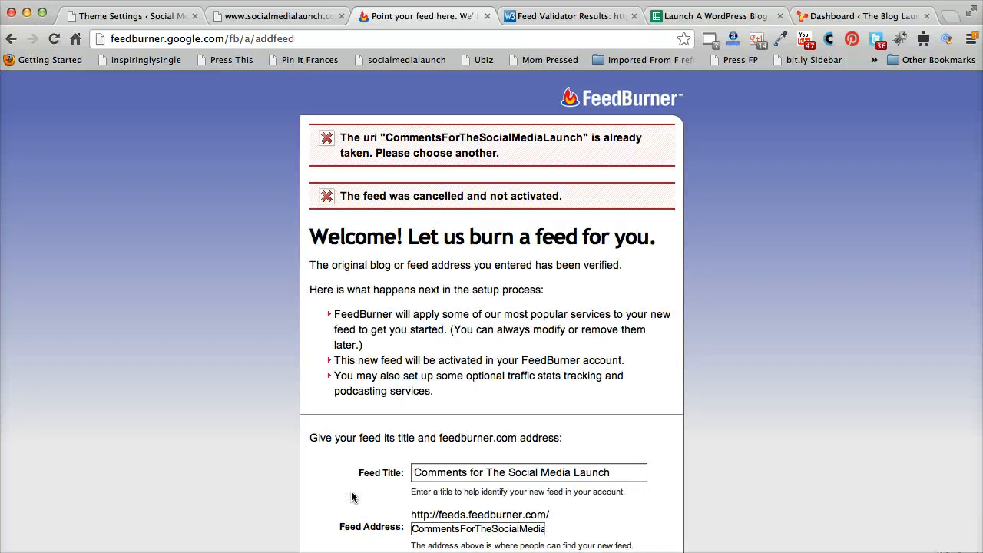
Remove "The" from the feed title and address, then activate the comments feed as CommentsForSocialMediaLaunch
{"action": "scroll", "coordinate": [352, 496], "scroll_direction": "down", "scroll_amount": 2}
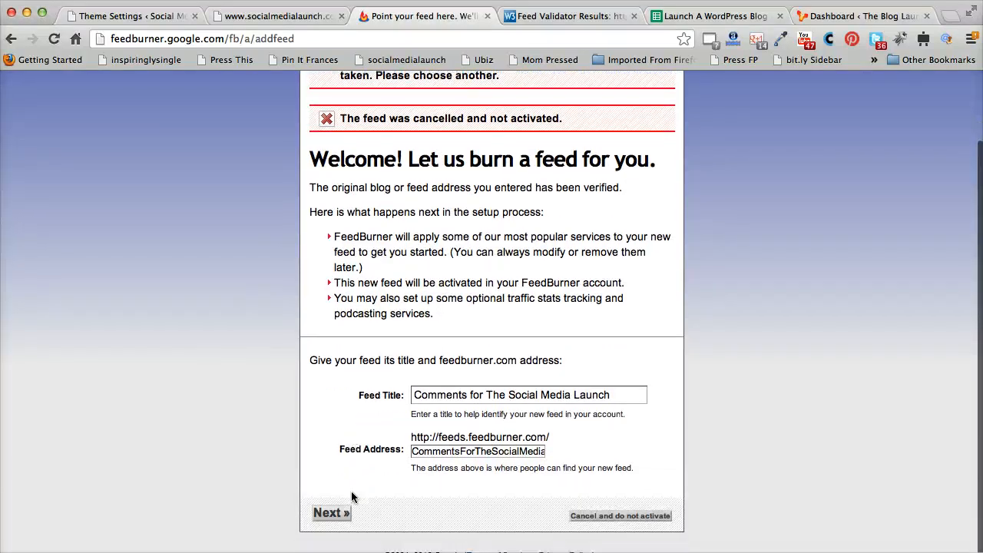
{"action": "left_click", "coordinate": [496, 401]}
{"action": "left_click_drag", "start_coordinate": [487, 401], "coordinate": [512, 401]}
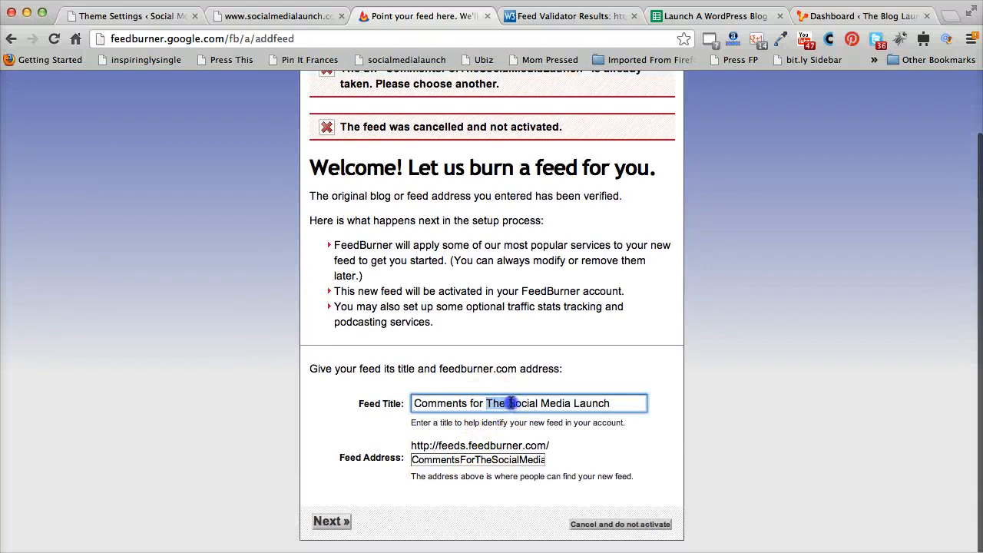
{"action": "key", "text": "BackSpace"}
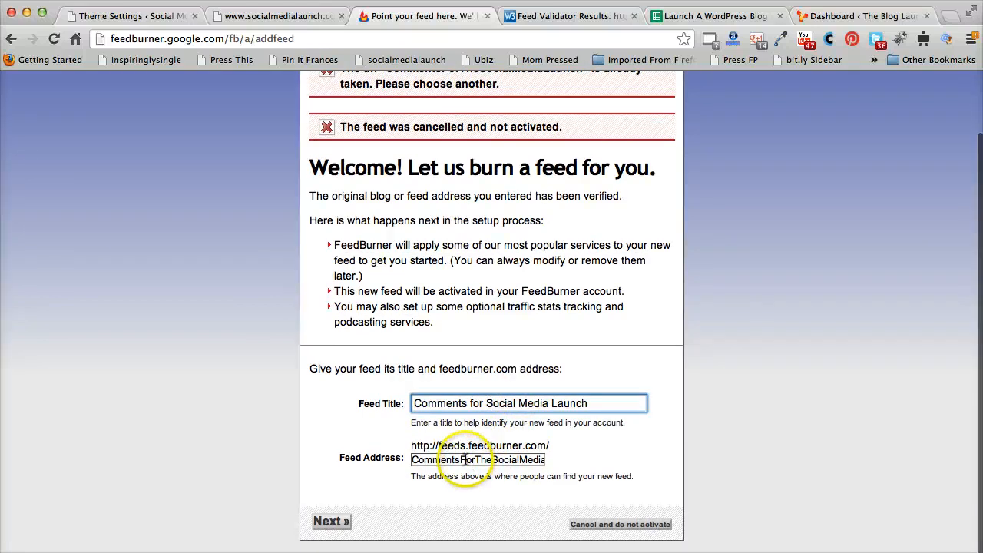
{"action": "left_click_drag", "start_coordinate": [461, 460], "coordinate": [470, 459]}
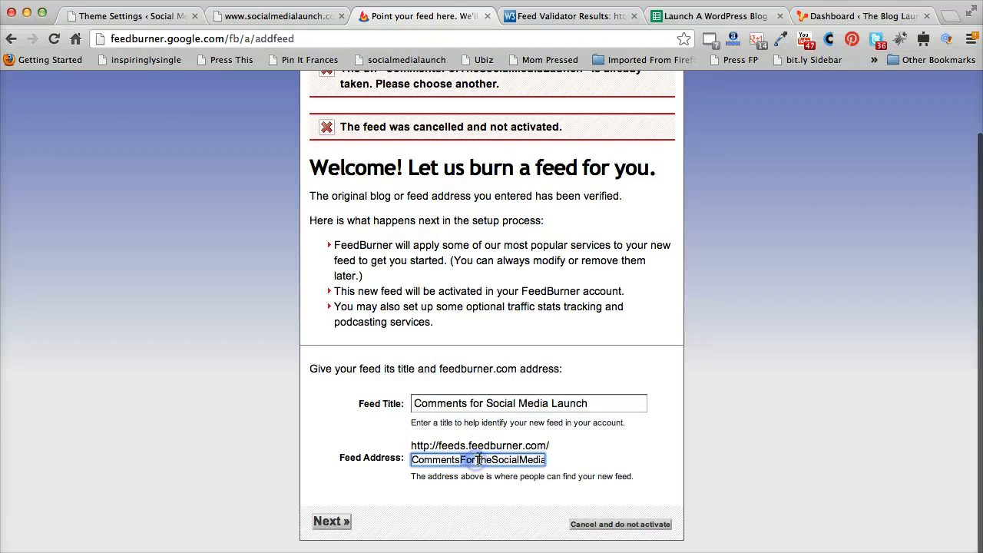
{"action": "left_click_drag", "start_coordinate": [475, 459], "coordinate": [490, 460]}
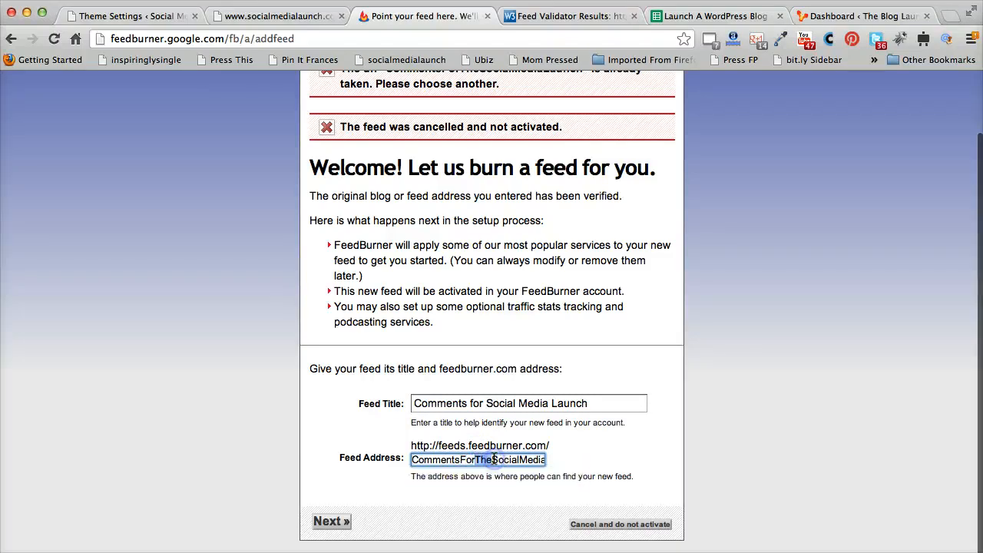
{"action": "key", "text": "BackSpace"}
{"action": "left_click", "coordinate": [342, 523]}
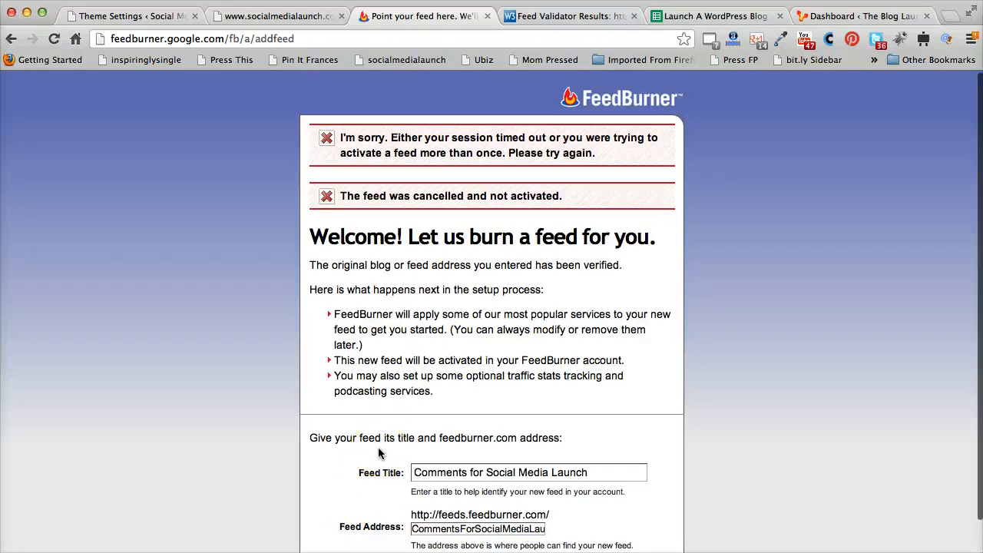
{"action": "scroll", "coordinate": [378, 454], "scroll_direction": "down", "scroll_amount": 3}
{"action": "left_click", "coordinate": [332, 521]}
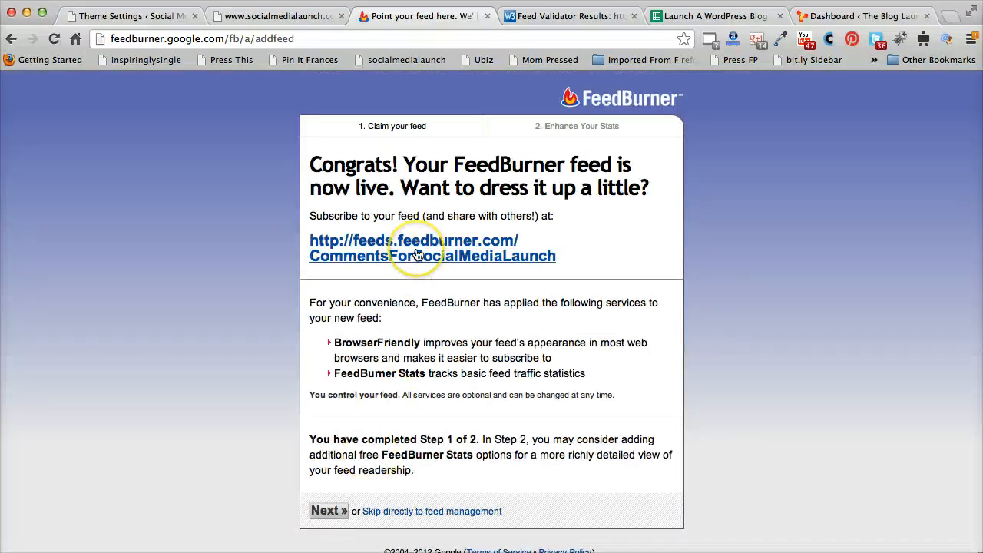
Copy the new comments feed URL and continue through the stats step to the feed's overview
{"action": "left_click_drag", "start_coordinate": [522, 255], "coordinate": [315, 238]}
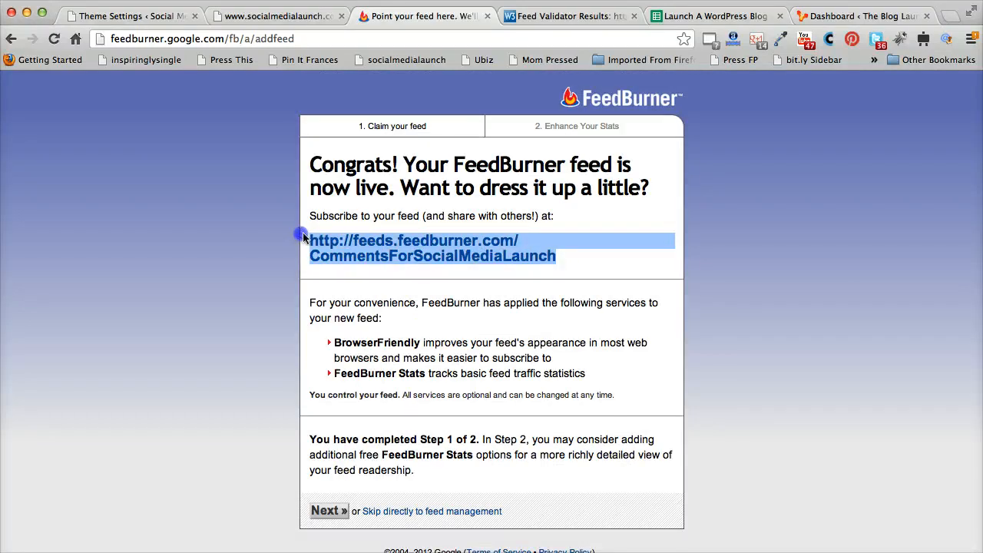
{"action": "right_click", "coordinate": [338, 237]}
{"action": "left_click", "coordinate": [413, 318]}
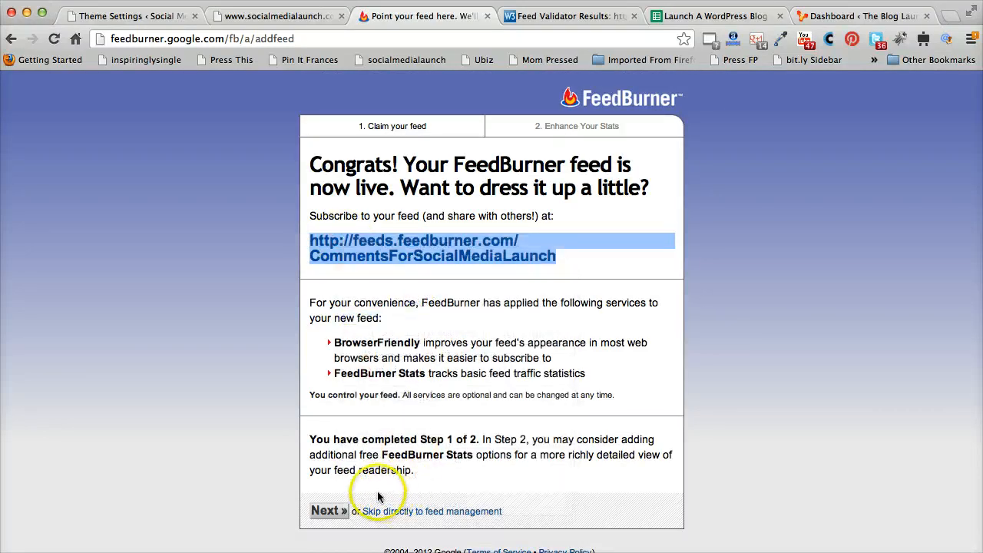
{"action": "left_click", "coordinate": [328, 511]}
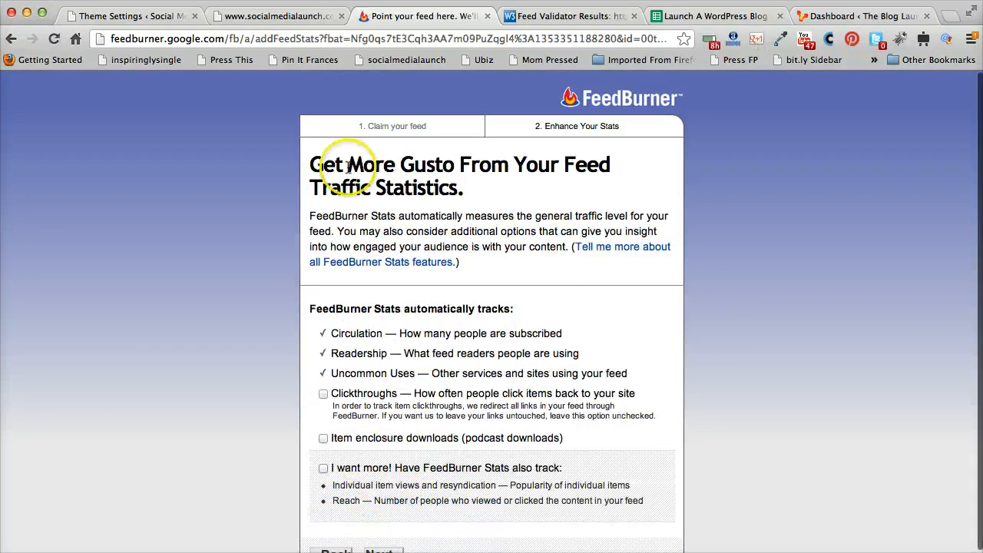
{"action": "scroll", "coordinate": [461, 514], "scroll_direction": "down", "scroll_amount": 2}
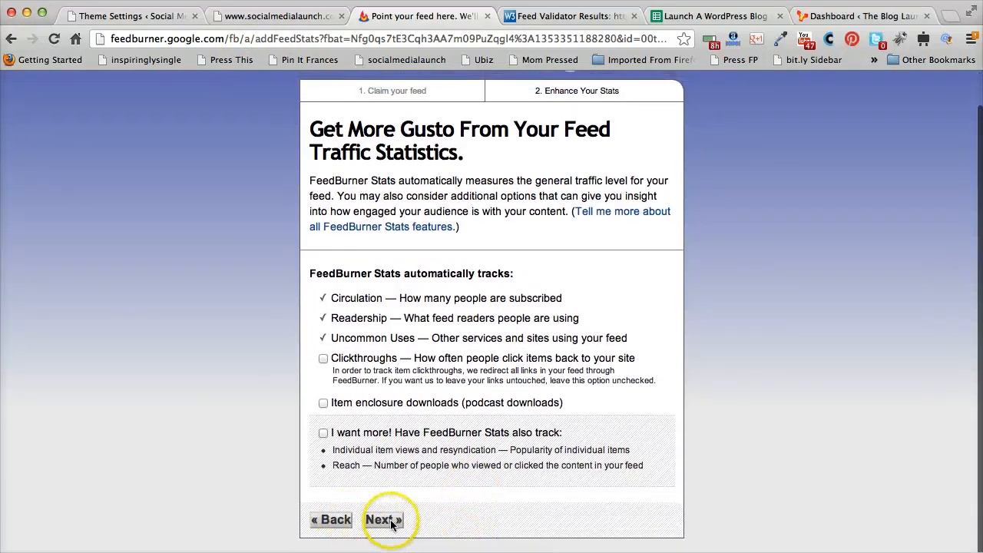
{"action": "left_click", "coordinate": [389, 520]}
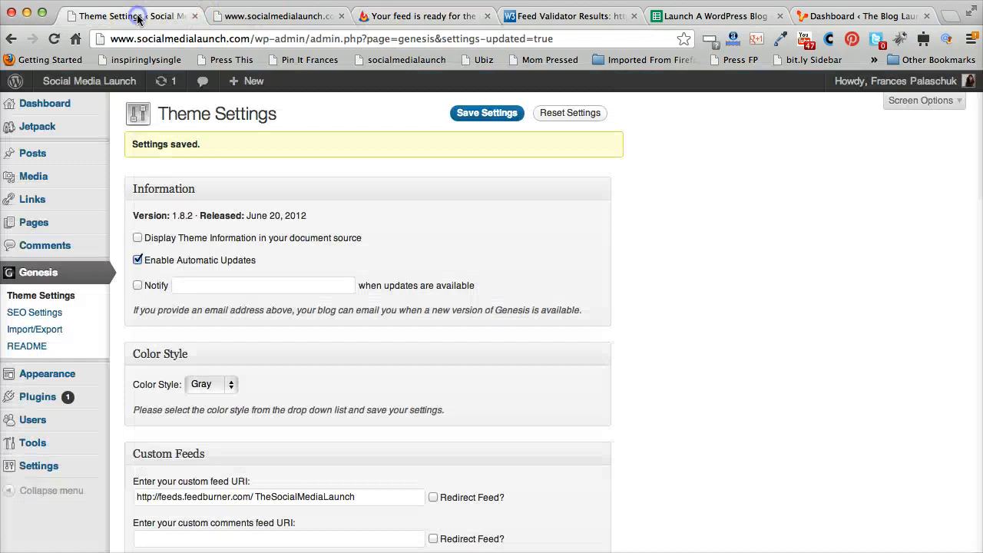
Paste the FeedBurner comments feed URL into the Genesis custom comments feed URI field
{"action": "left_click", "coordinate": [129, 16]}
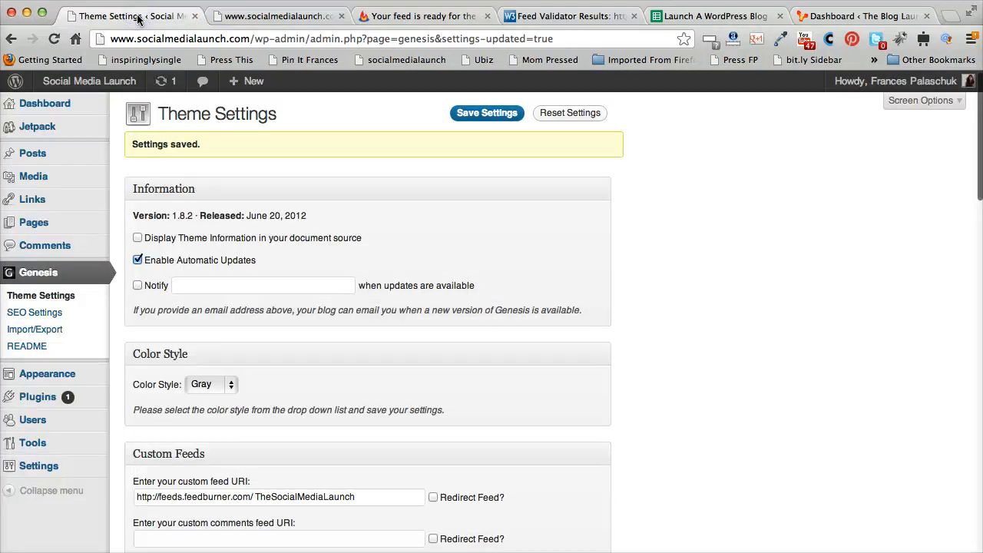
{"action": "scroll", "coordinate": [303, 334], "scroll_direction": "down", "scroll_amount": 1}
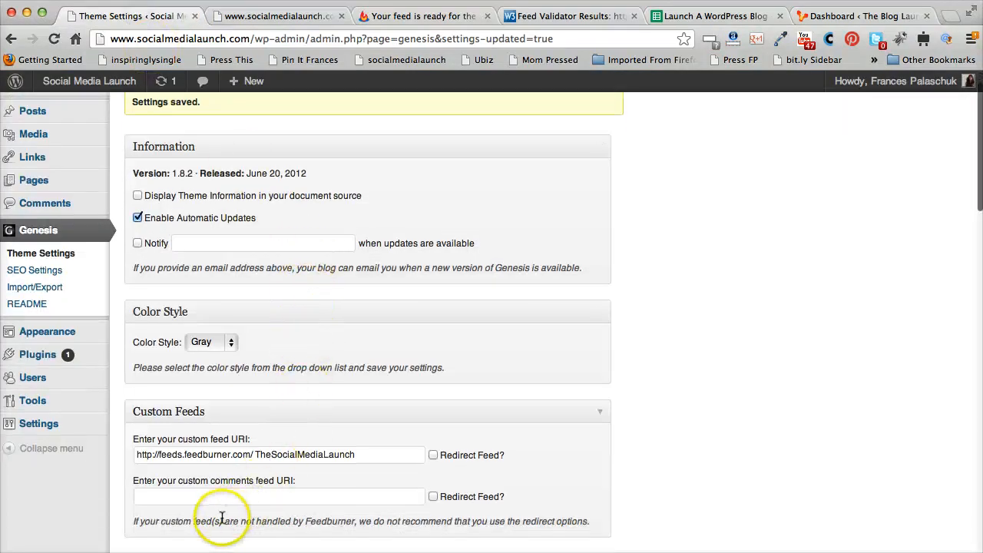
{"action": "left_click", "coordinate": [228, 497]}
{"action": "scroll", "coordinate": [228, 496], "scroll_direction": "up", "scroll_amount": 1}
{"action": "key", "text": "ctrl+v"}
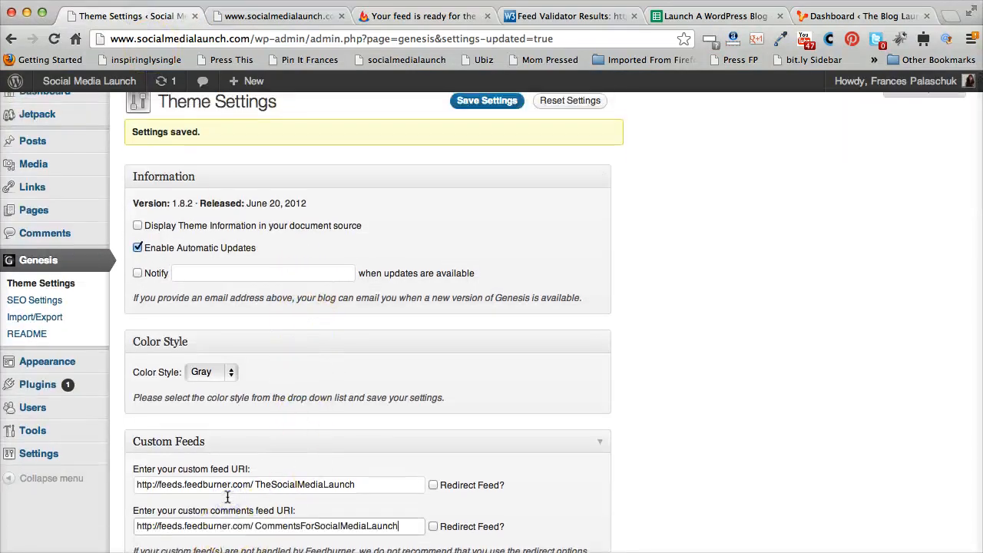
{"action": "scroll", "coordinate": [543, 424], "scroll_direction": "down", "scroll_amount": 15}
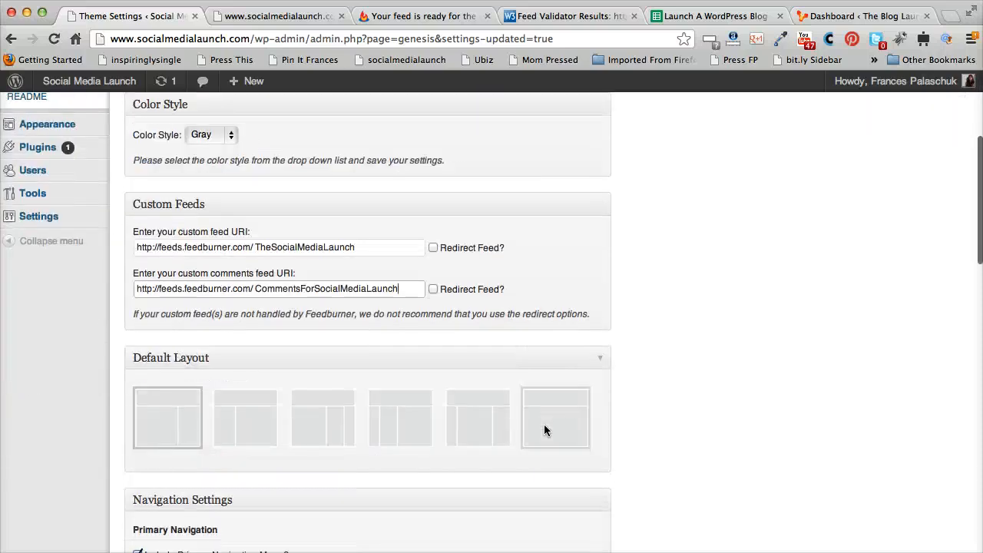
{"action": "scroll", "coordinate": [544, 426], "scroll_direction": "down", "scroll_amount": 10}
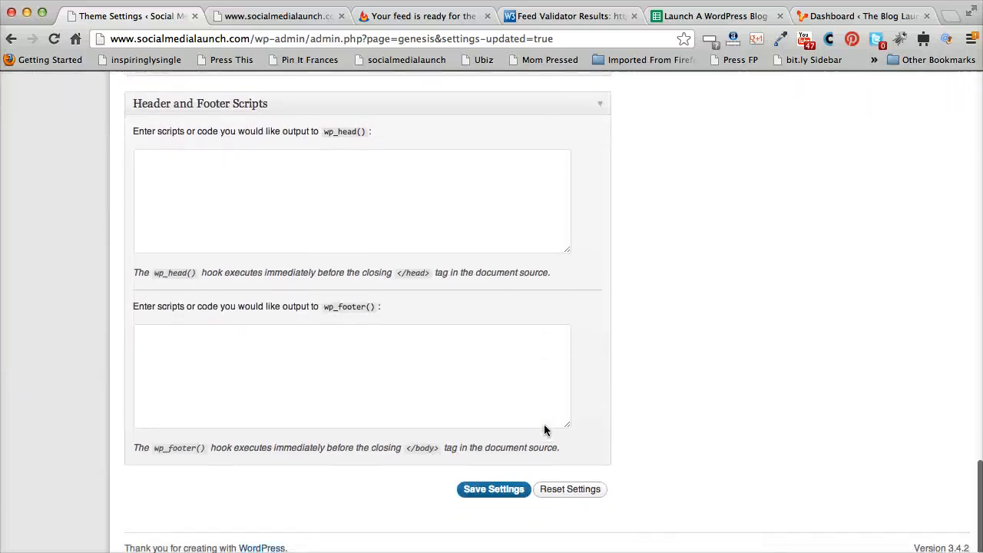
Save the Genesis theme settings and reload the Social Media Launch homepage in the second tab
{"action": "left_click", "coordinate": [515, 510]}
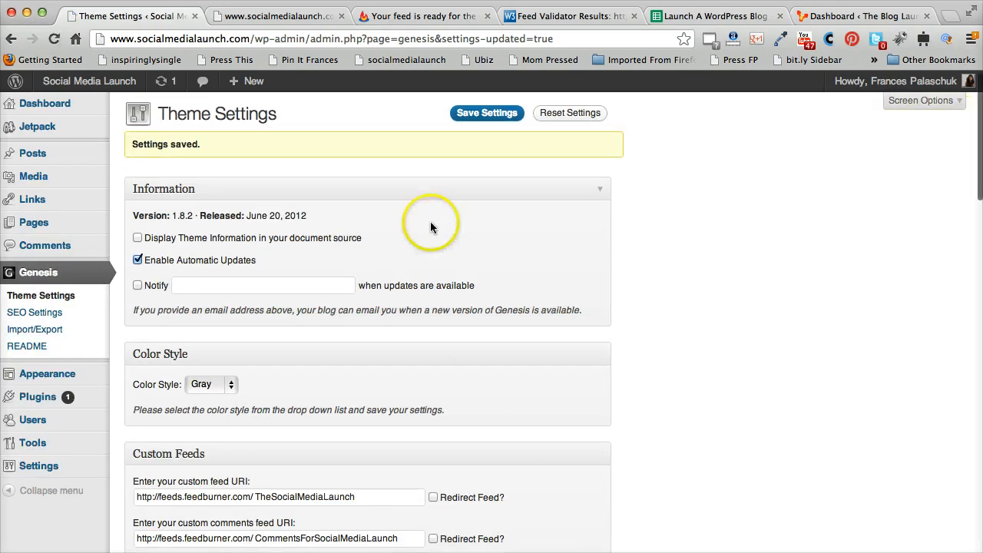
{"action": "left_click", "coordinate": [282, 15]}
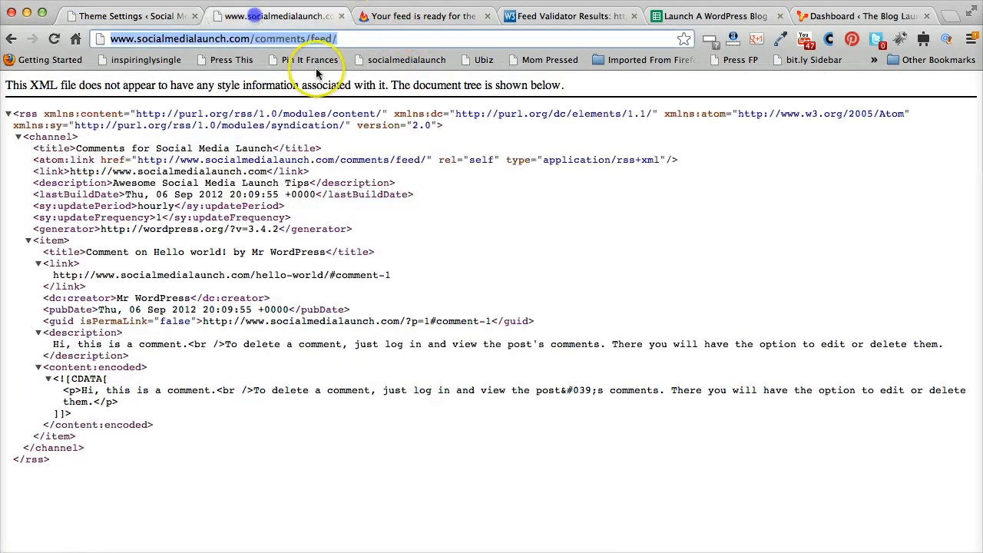
{"action": "left_click", "coordinate": [6, 39]}
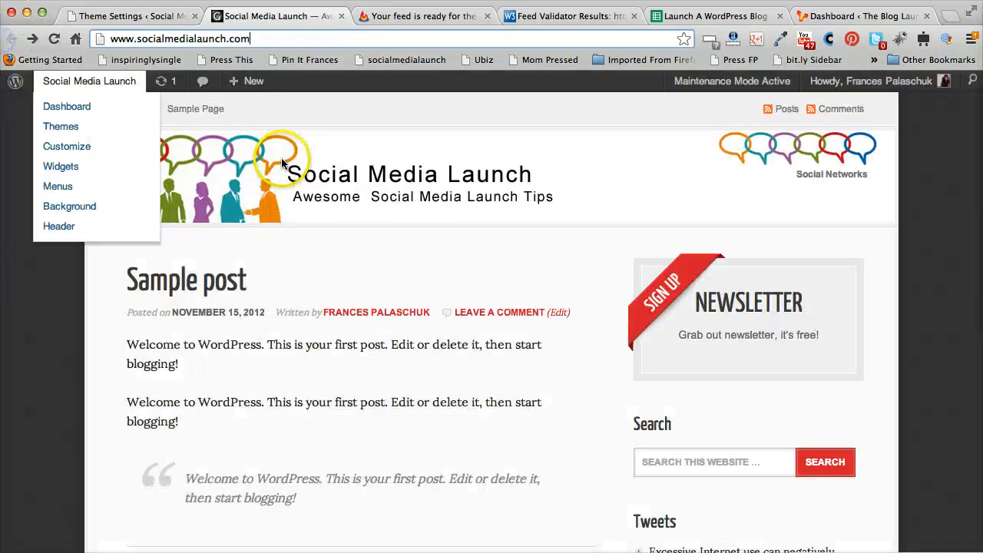
{"action": "right_click", "coordinate": [386, 92]}
{"action": "left_click", "coordinate": [368, 137]}
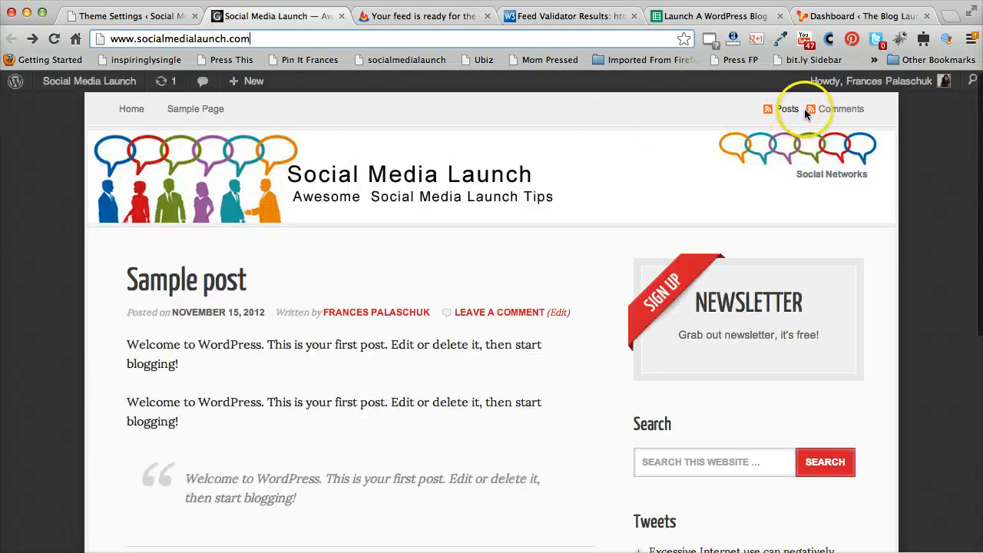
Open the site's Comments and Posts feed links in turn to check where each feed leads
{"action": "left_click", "coordinate": [832, 112]}
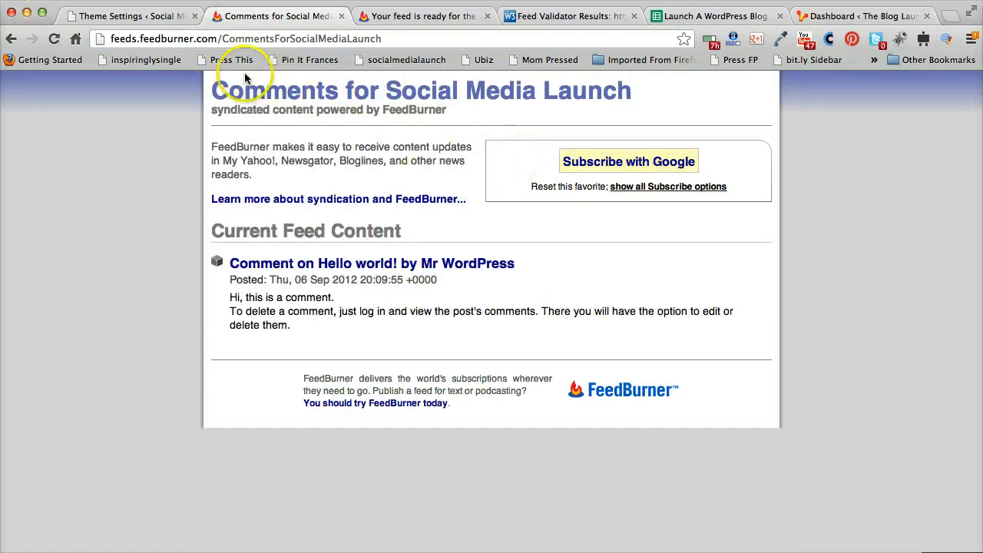
{"action": "left_click", "coordinate": [11, 39]}
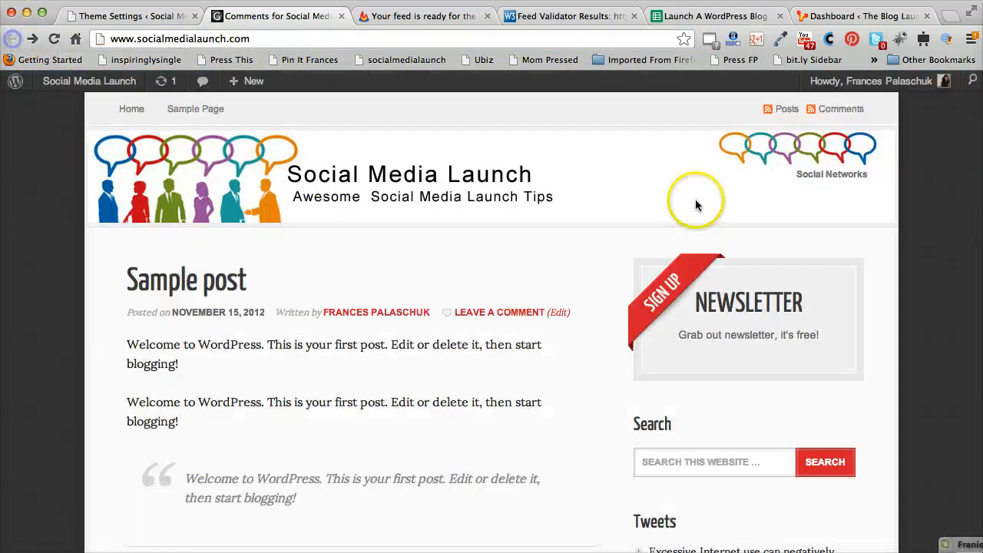
{"action": "left_click", "coordinate": [782, 109]}
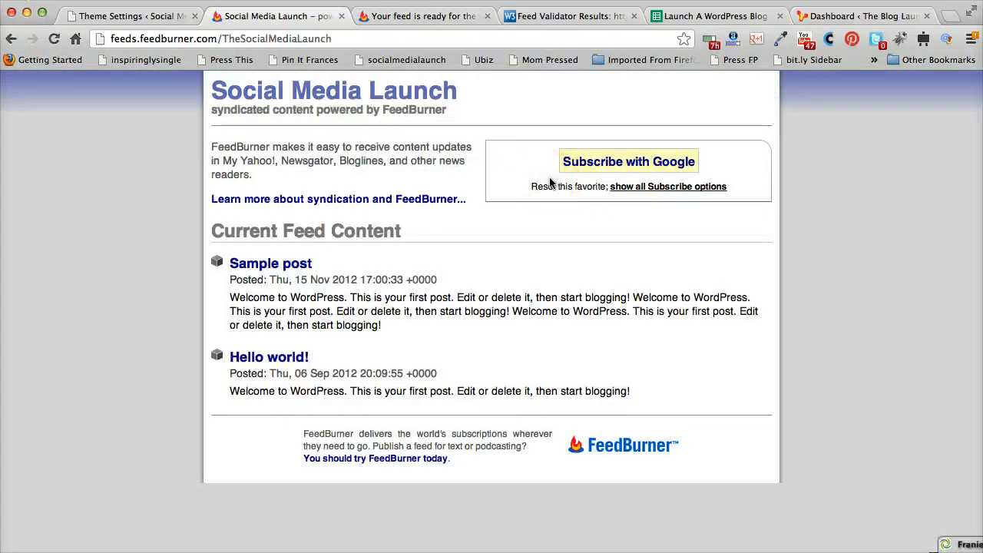